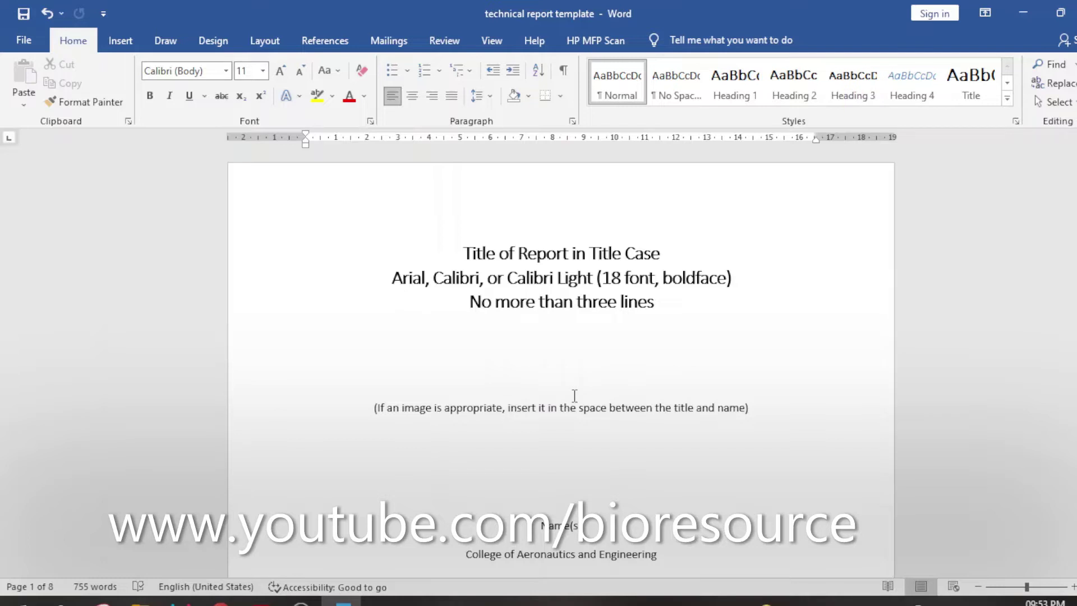
Scroll past the title page, Table of Contents, List of Figures and List of Tables to page 6's Introduction.
scroll(574, 396, "down", 12)
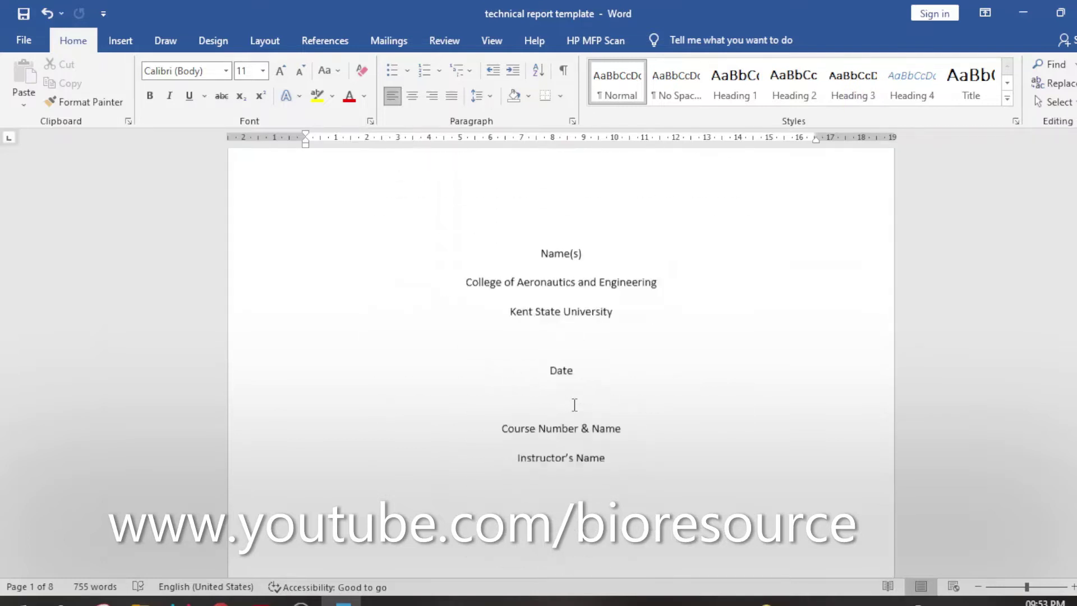
scroll(572, 405, "down", 15)
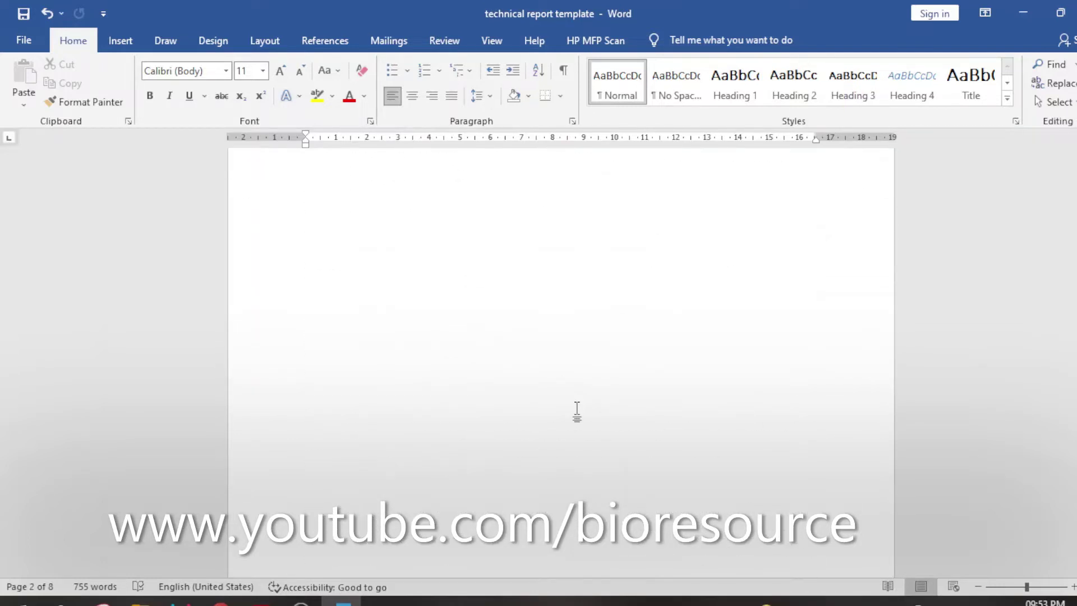
scroll(583, 412, "down", 10)
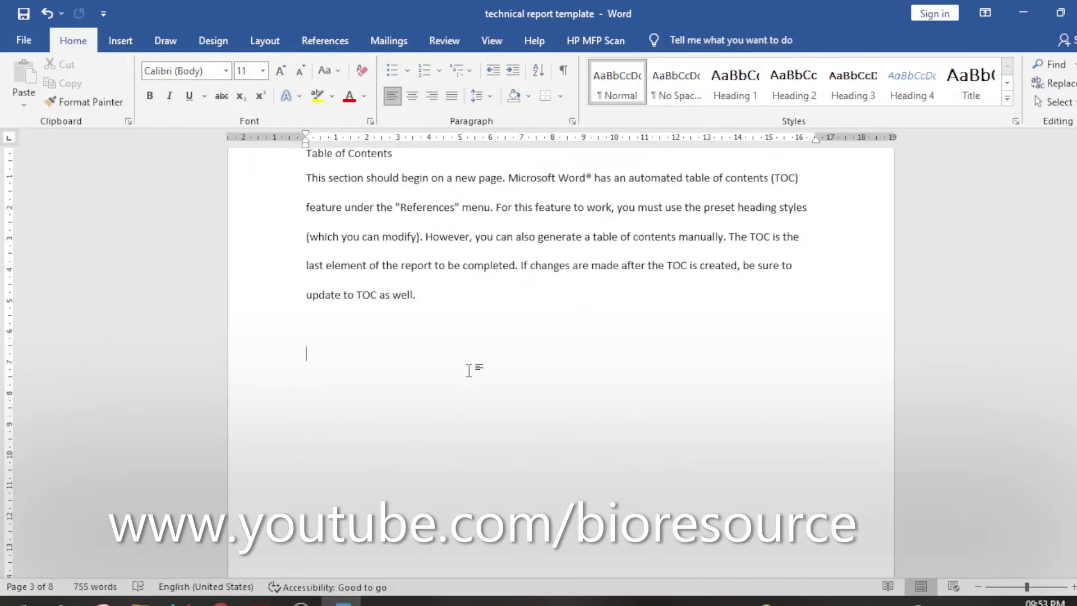
scroll(469, 368, "down", 2)
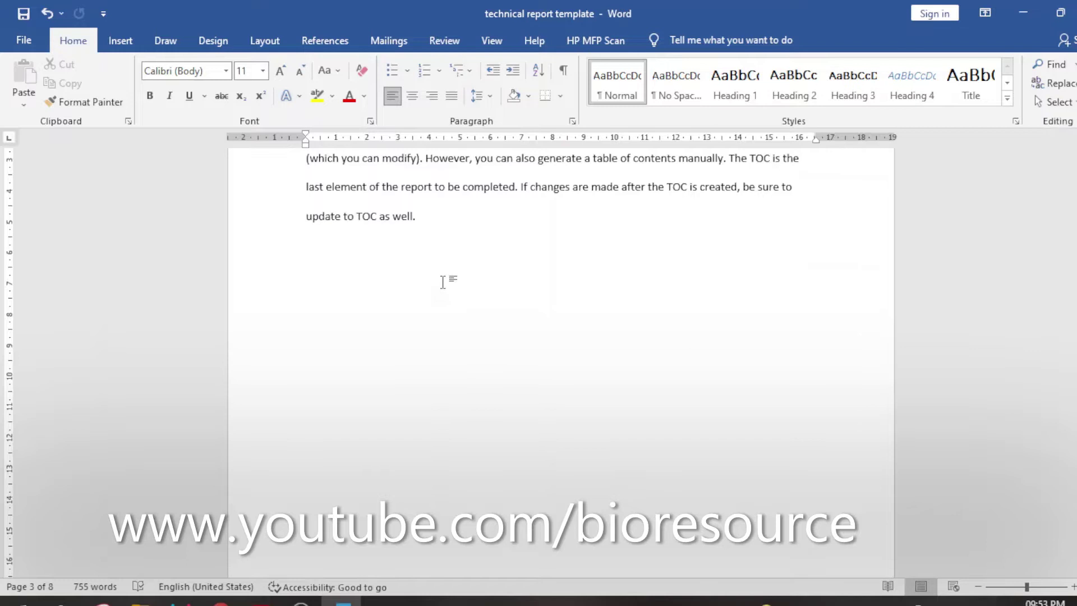
scroll(460, 298, "down", 8)
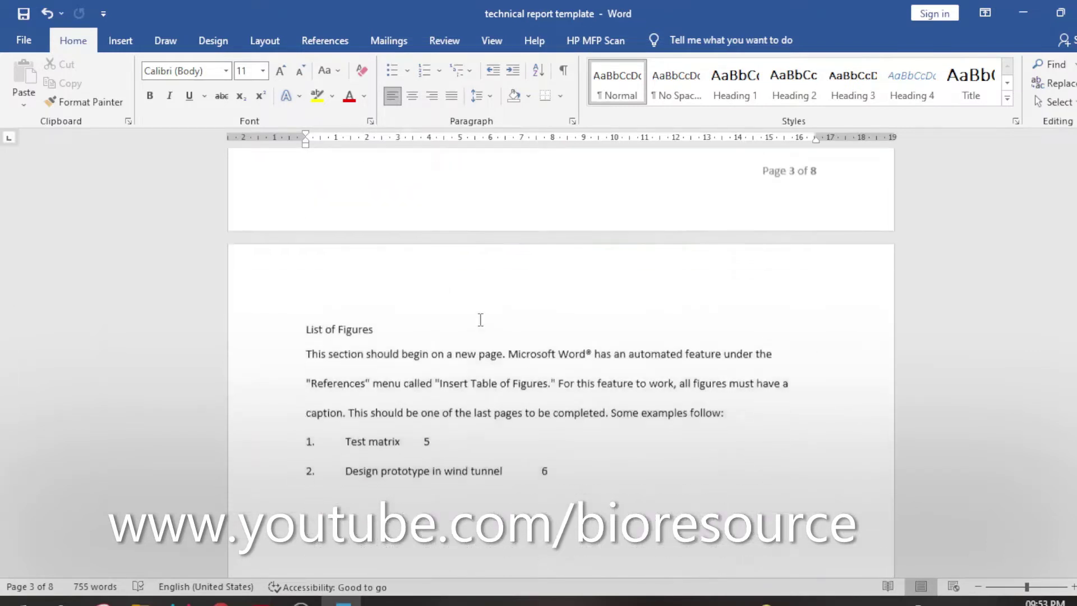
scroll(481, 320, "down", 8)
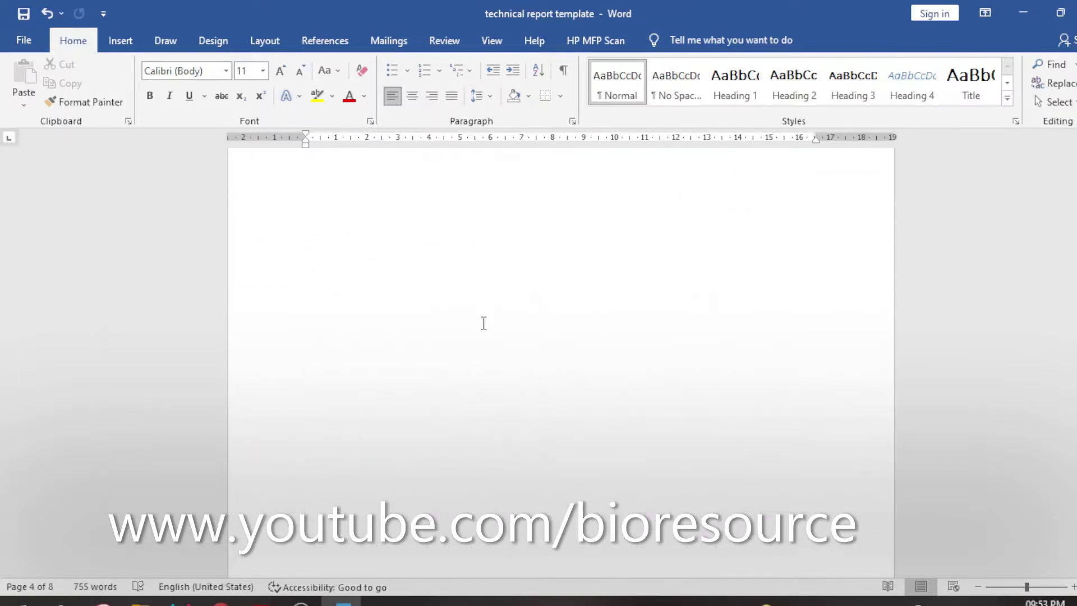
scroll(484, 323, "down", 10)
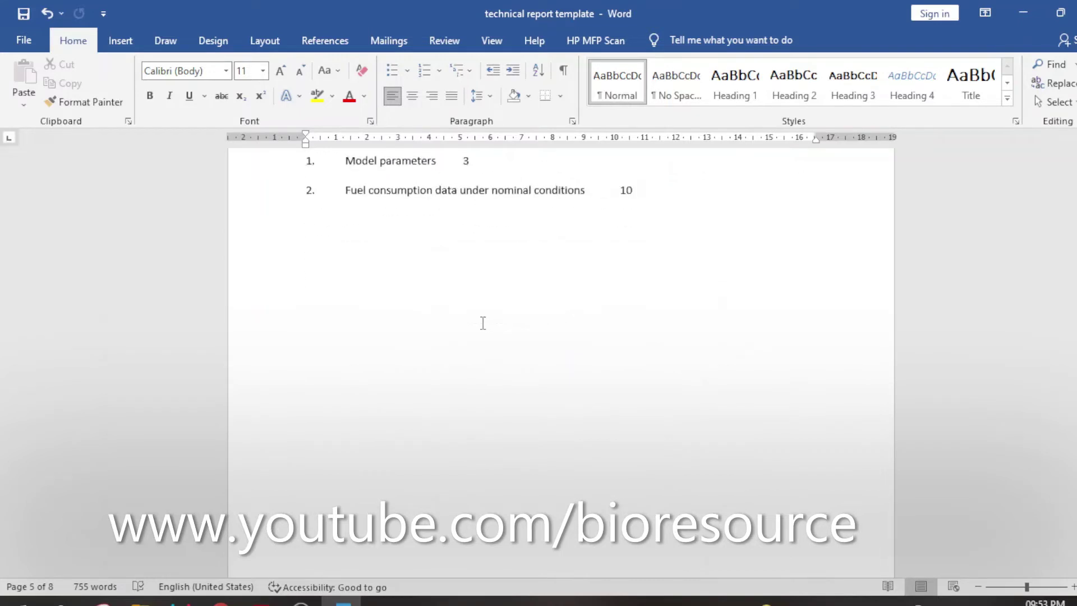
scroll(483, 323, "down", 10)
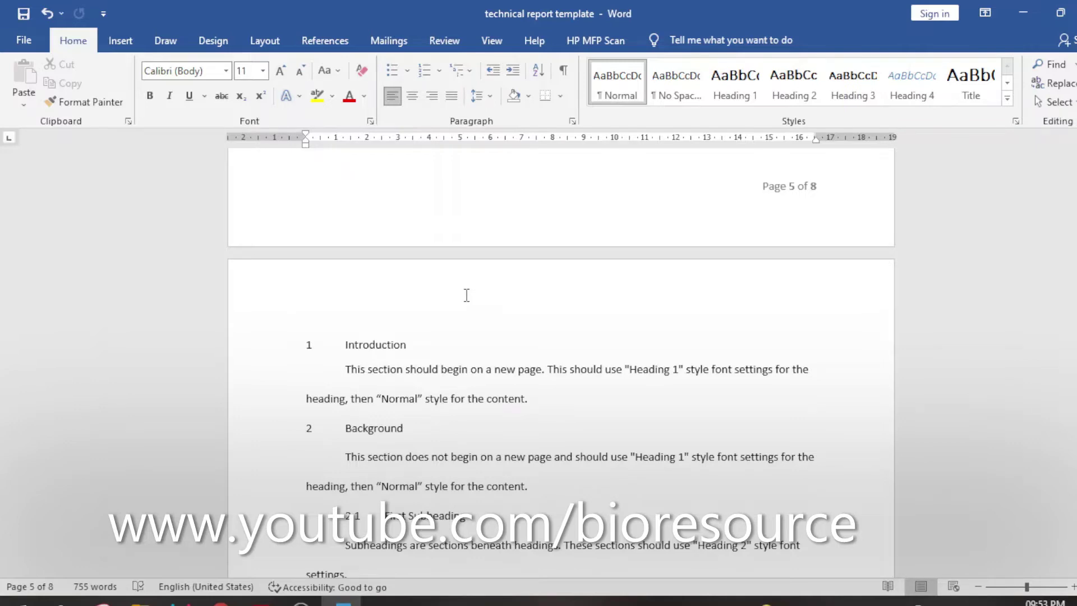
scroll(454, 300, "down", 10)
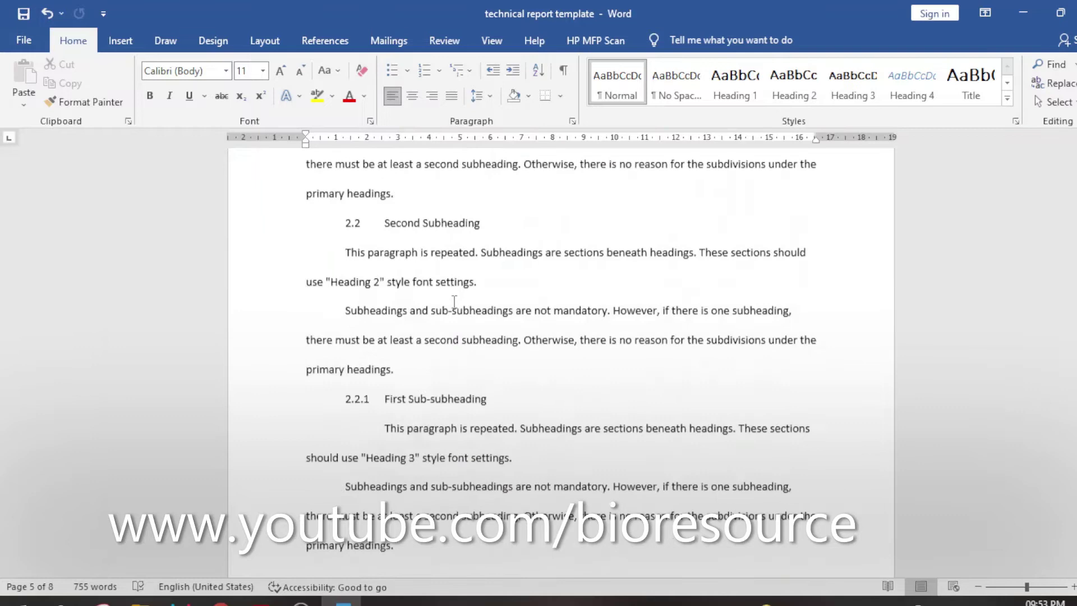
scroll(454, 301, "up", 8)
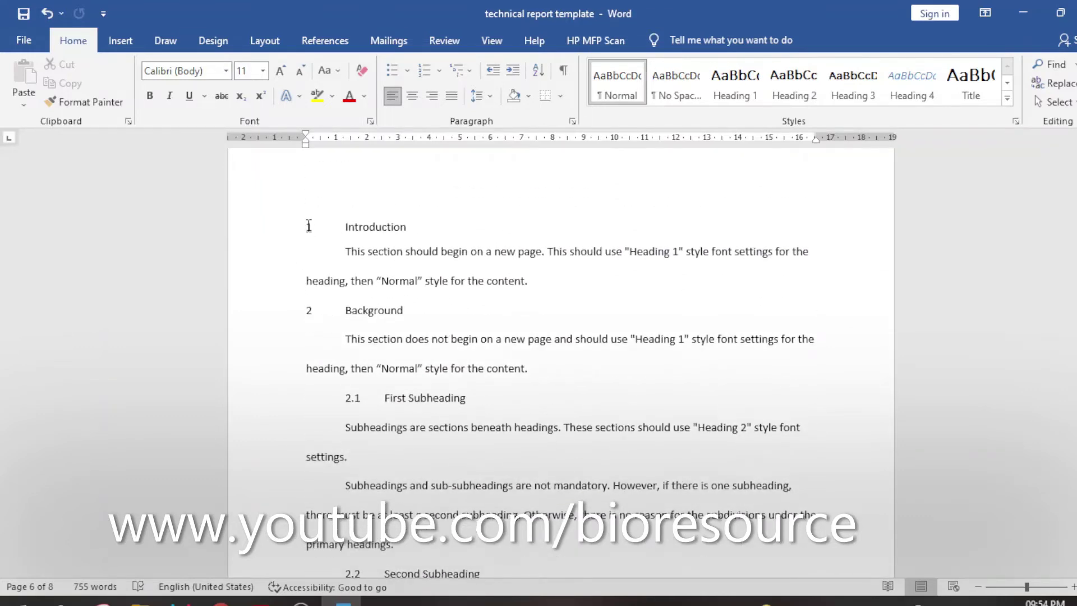
Make 1 Introduction and 2 Background Heading 1, and 2.1 First Subheading Heading 2.
left_click(308, 225)
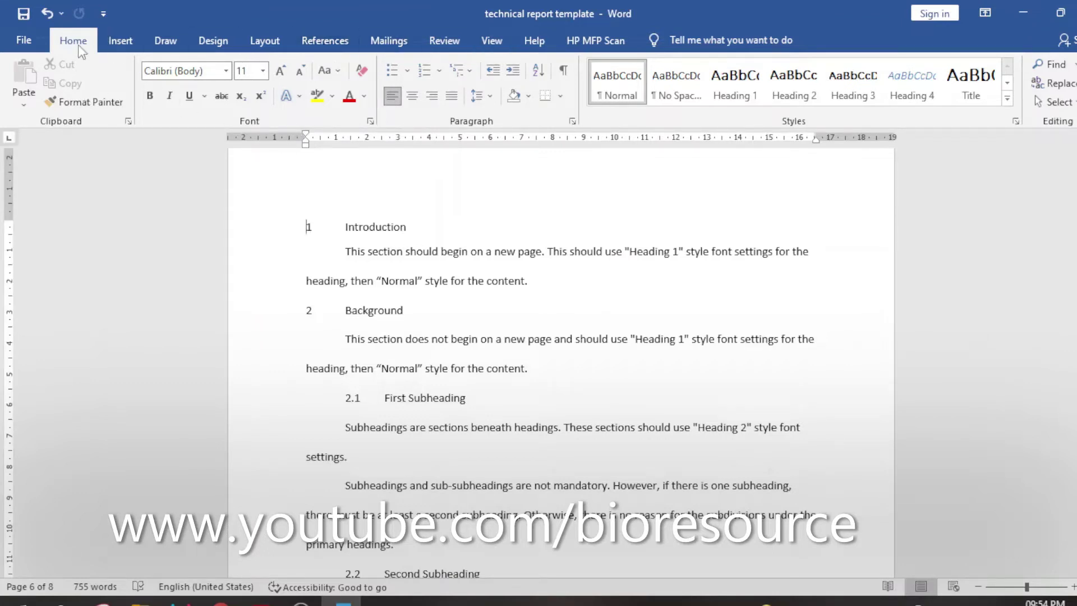
left_click(735, 84)
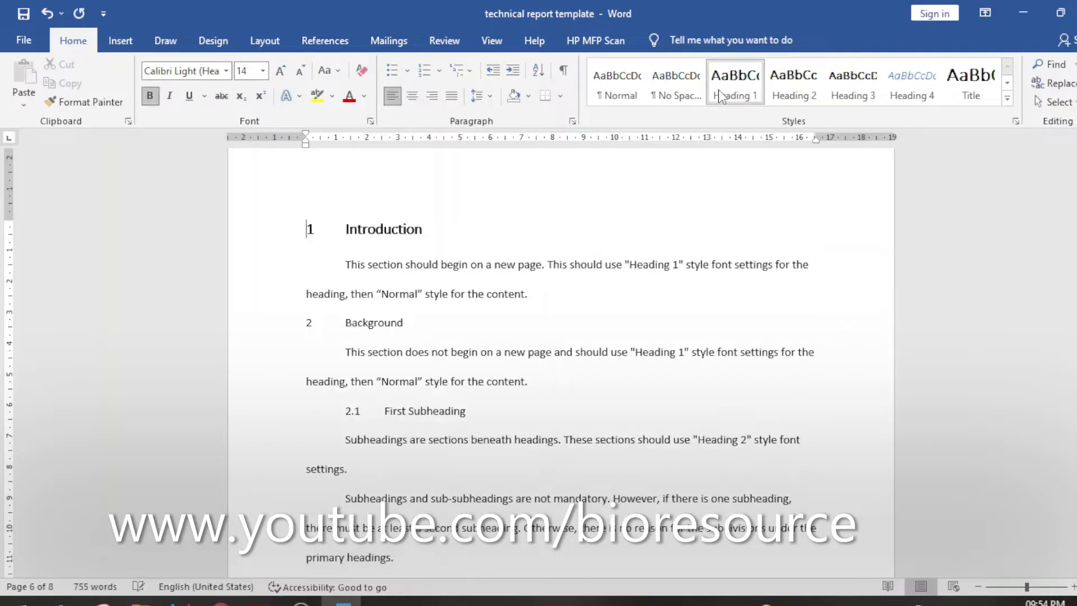
left_click(306, 322)
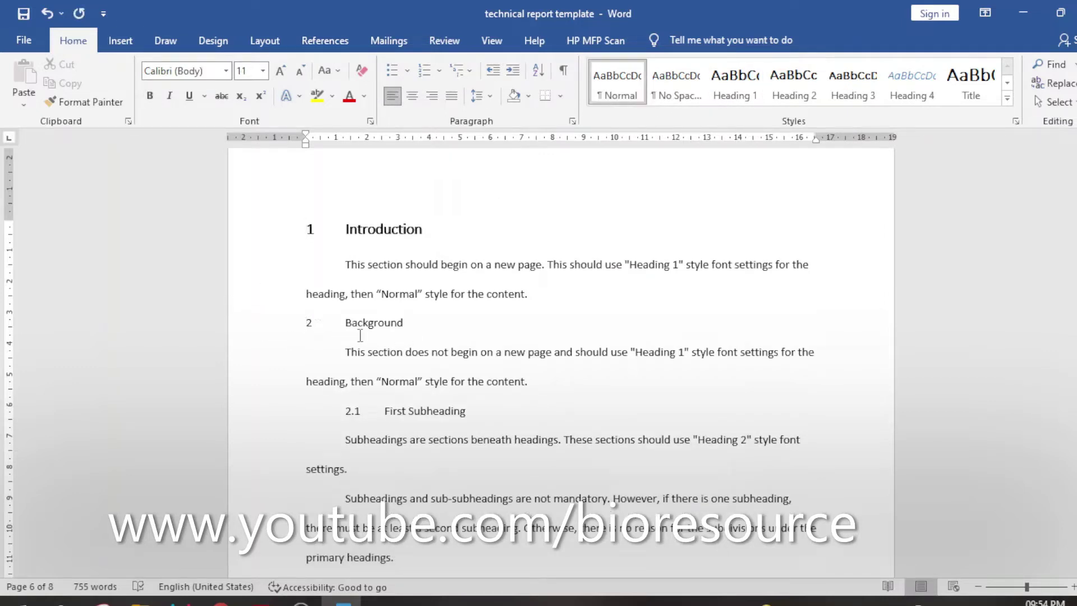
left_click(720, 91)
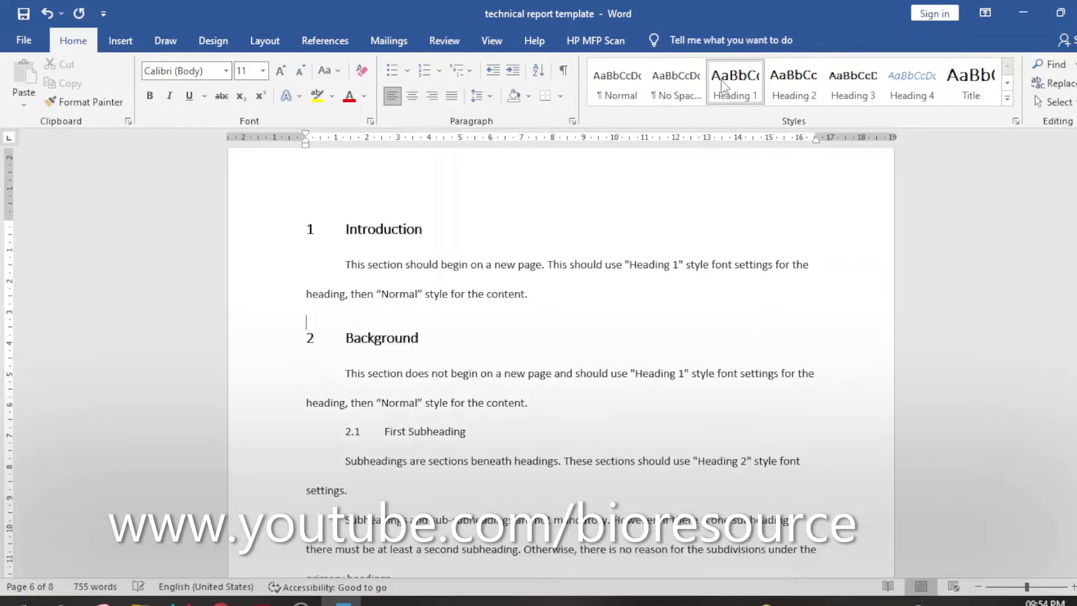
left_click(345, 431)
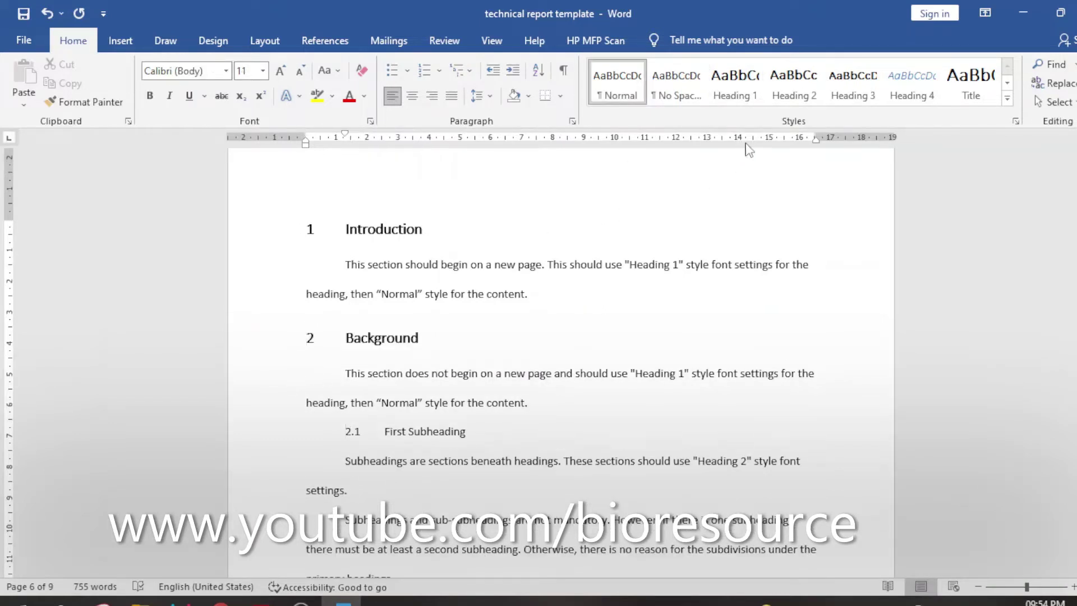
left_click(794, 84)
Style 2.2 Second Subheading and make 2.2.1 First Sub-subheading a Heading 3.
scroll(426, 401, "down", 4)
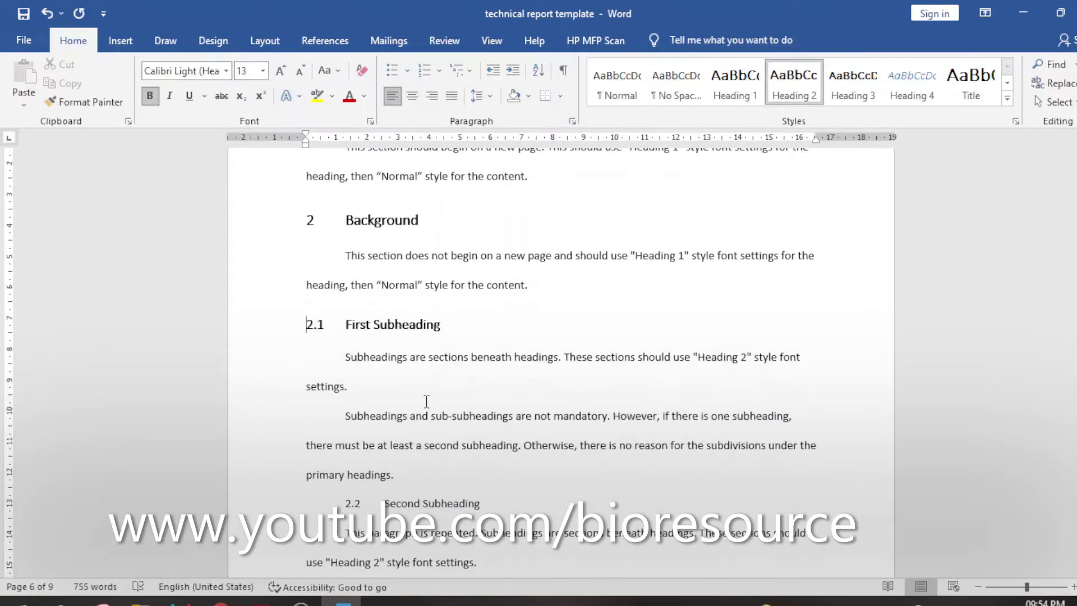
scroll(426, 401, "down", 3)
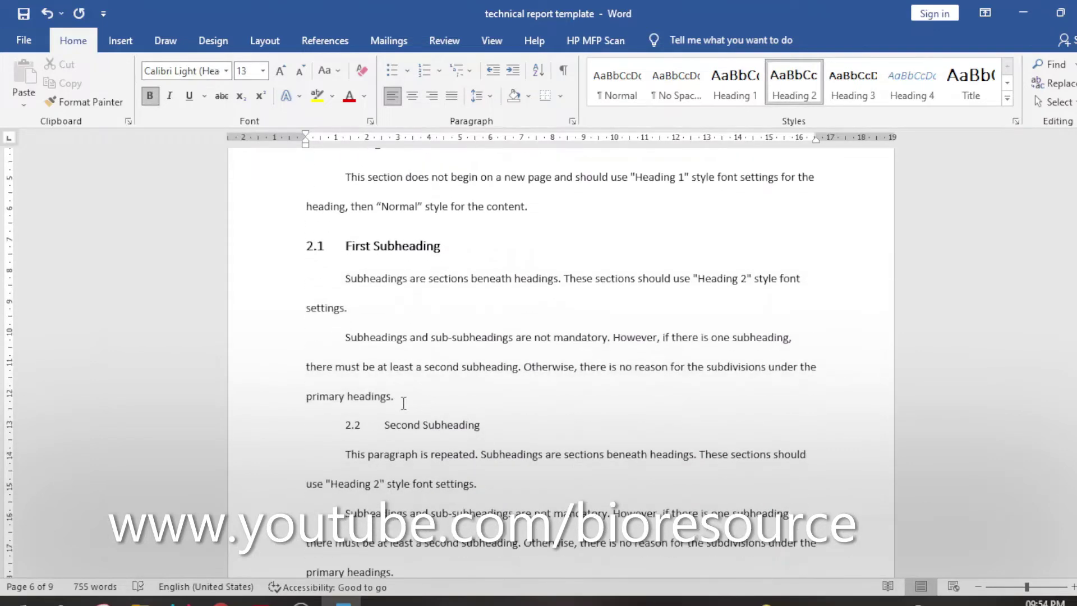
left_click(341, 428)
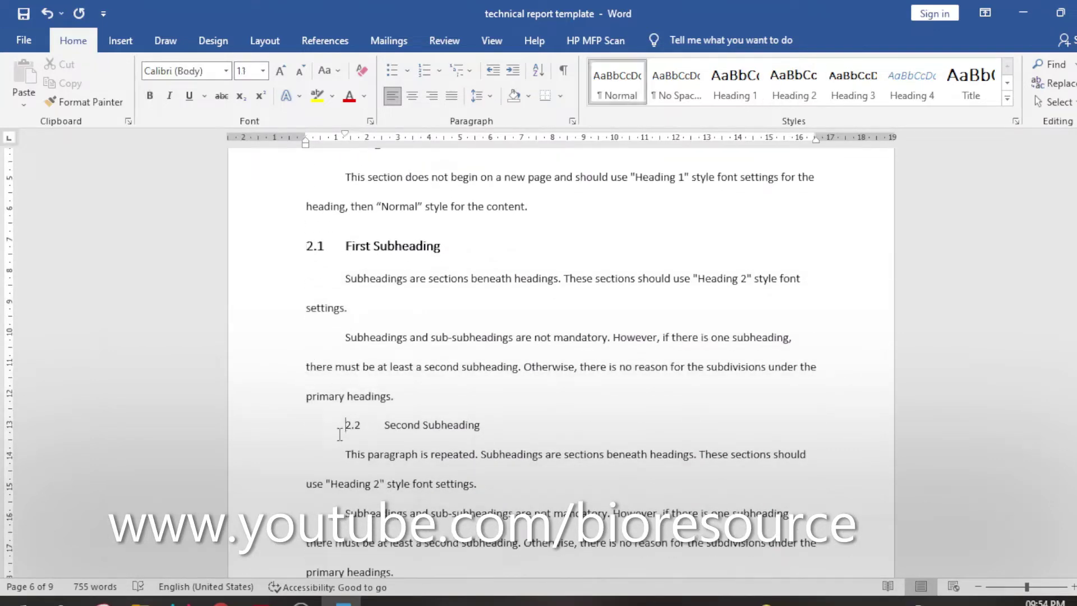
left_click(853, 84)
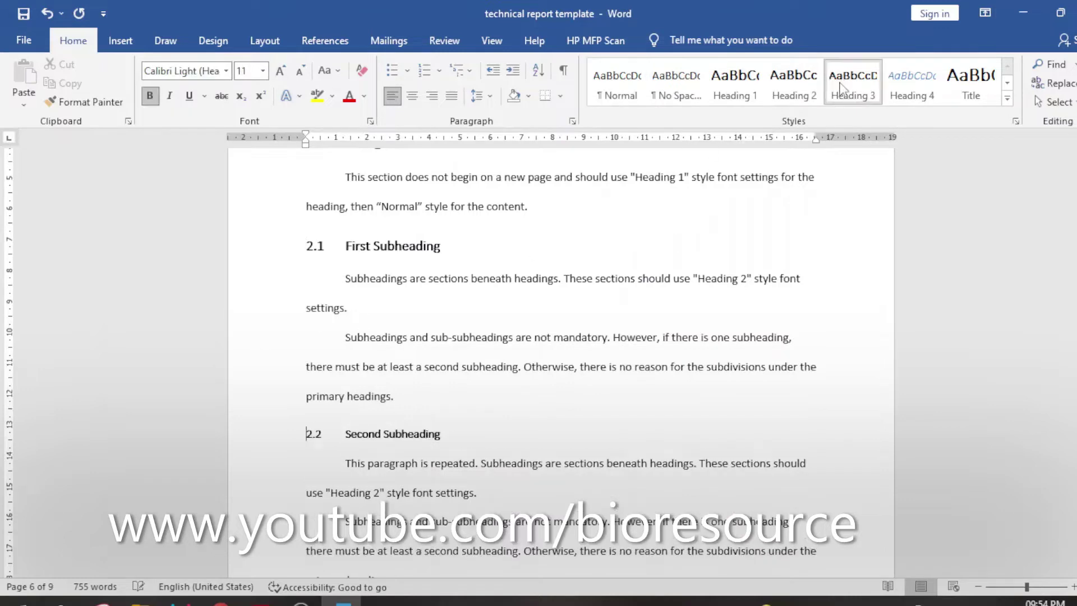
scroll(408, 339, "down", 7)
left_click(343, 413)
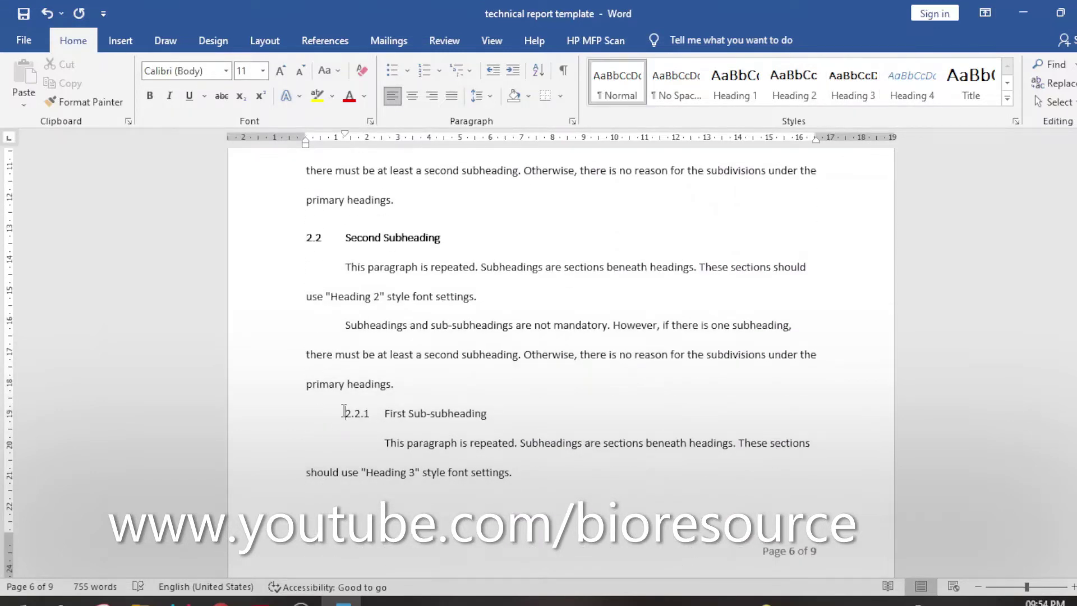
left_click(852, 84)
scroll(332, 344, "down", 13)
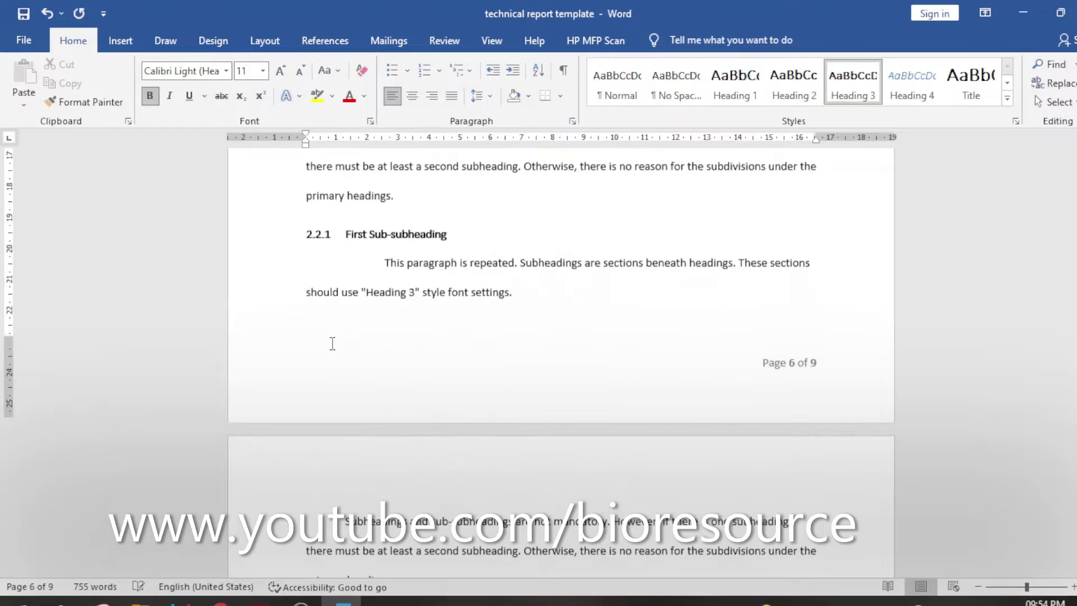
scroll(344, 364, "down", 3)
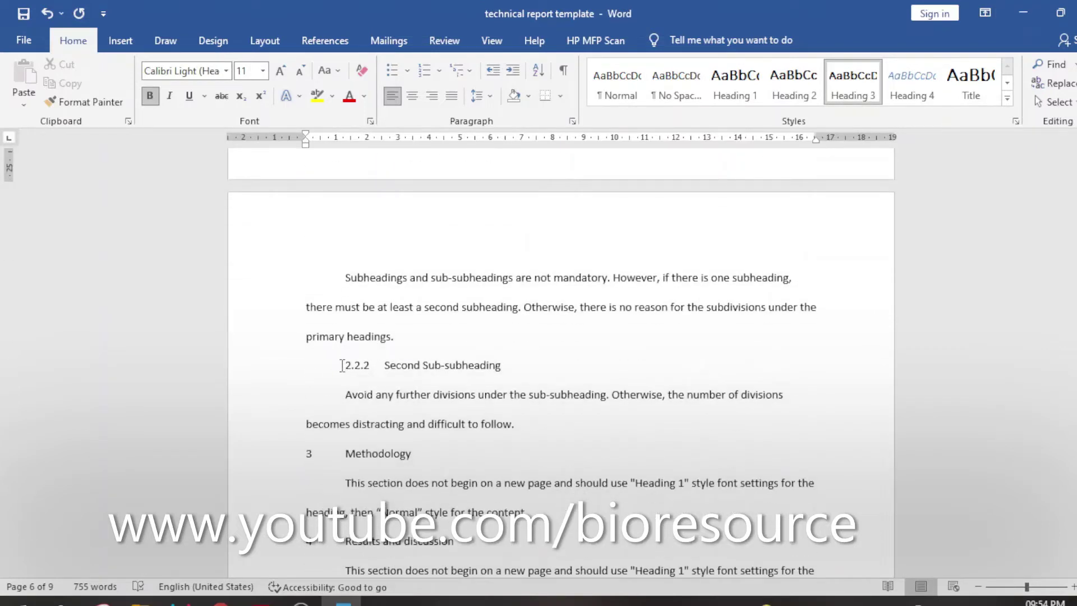
Make 2.2.2 a Heading 4 and 3 Methodology a Heading 1.
left_click(342, 366)
left_click(912, 84)
scroll(352, 323, "down", 7)
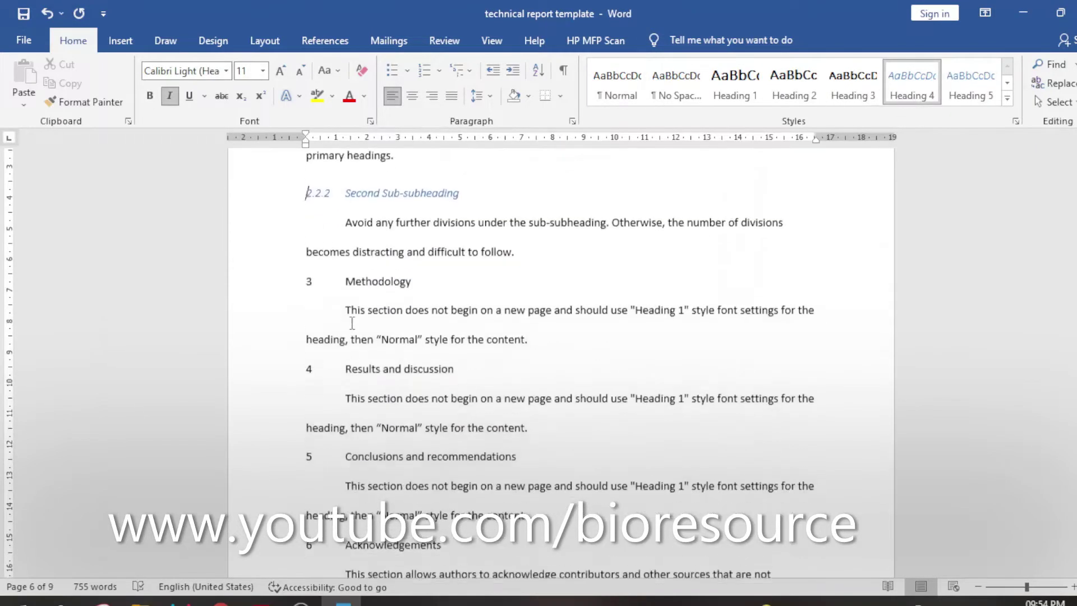
scroll(352, 323, "down", 1)
left_click(308, 267)
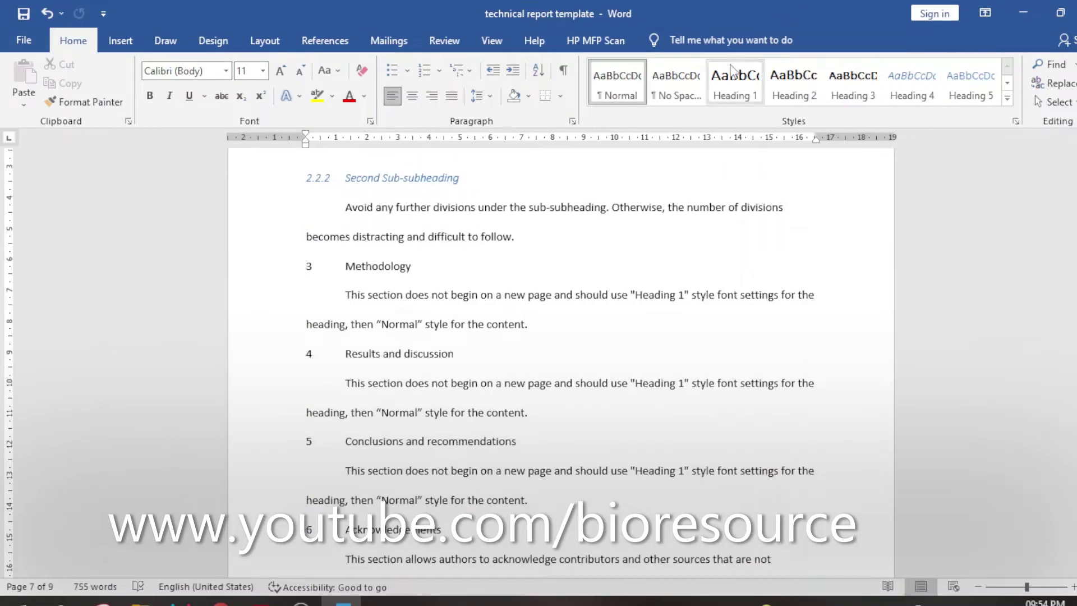
left_click(735, 82)
scroll(291, 322, "down", 9)
scroll(284, 326, "up", 5)
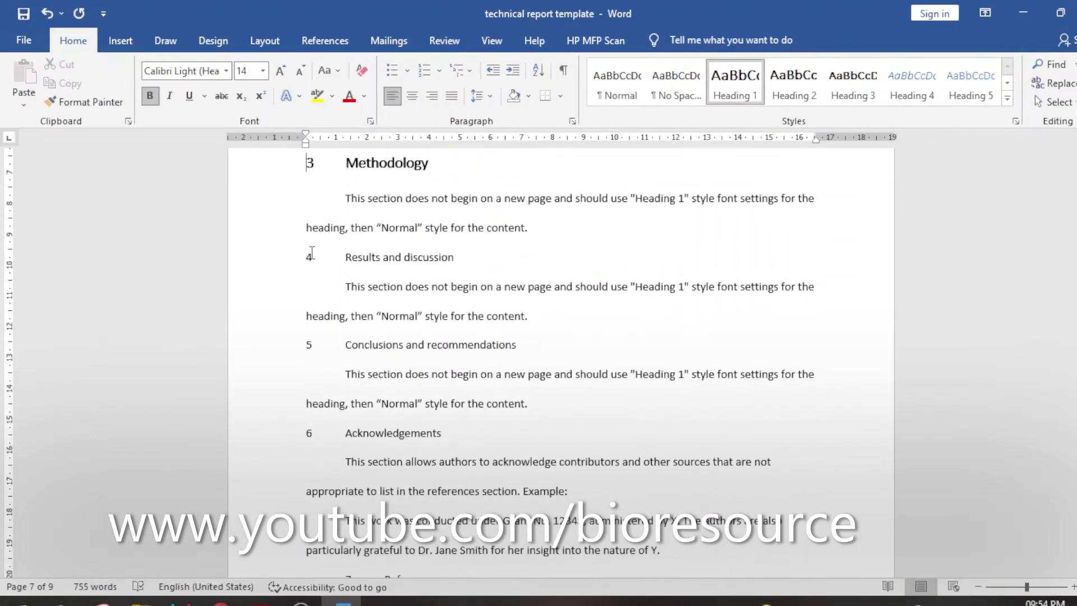
Apply Heading 1 to 4 Results and discussion, 5 Conclusions and recommendations, 6 Acknowledgements and 7 References.
left_click(307, 256)
left_click(735, 82)
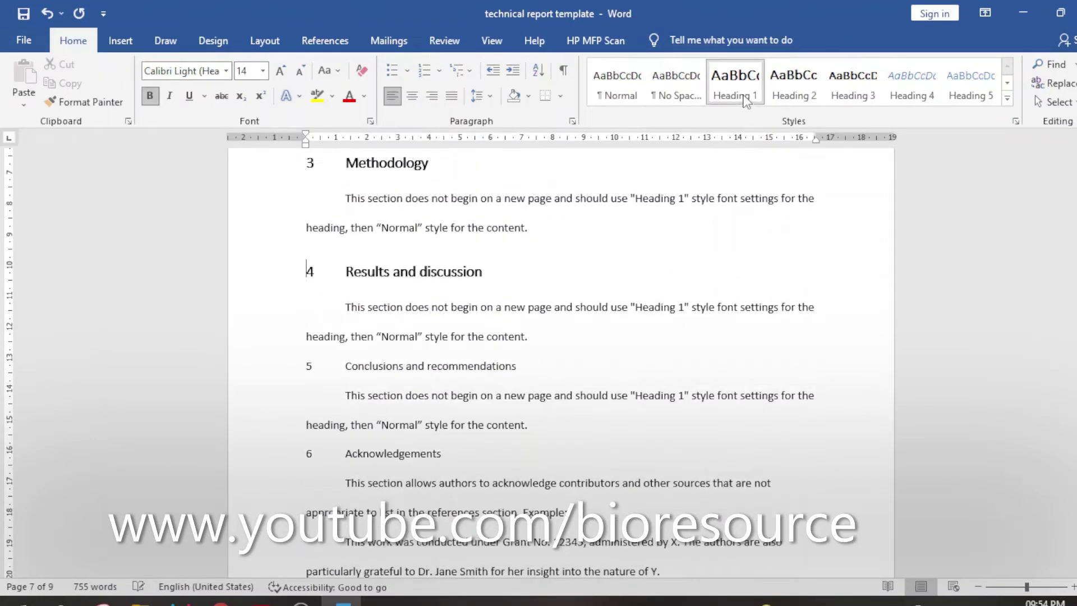
scroll(309, 325, "down", 3)
left_click(308, 287)
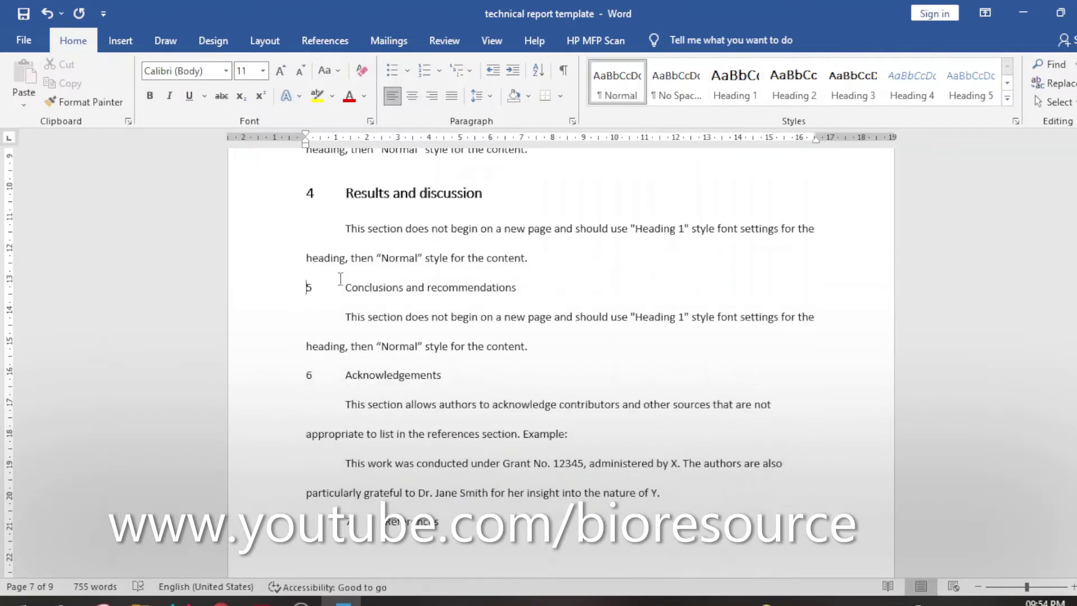
left_click(723, 89)
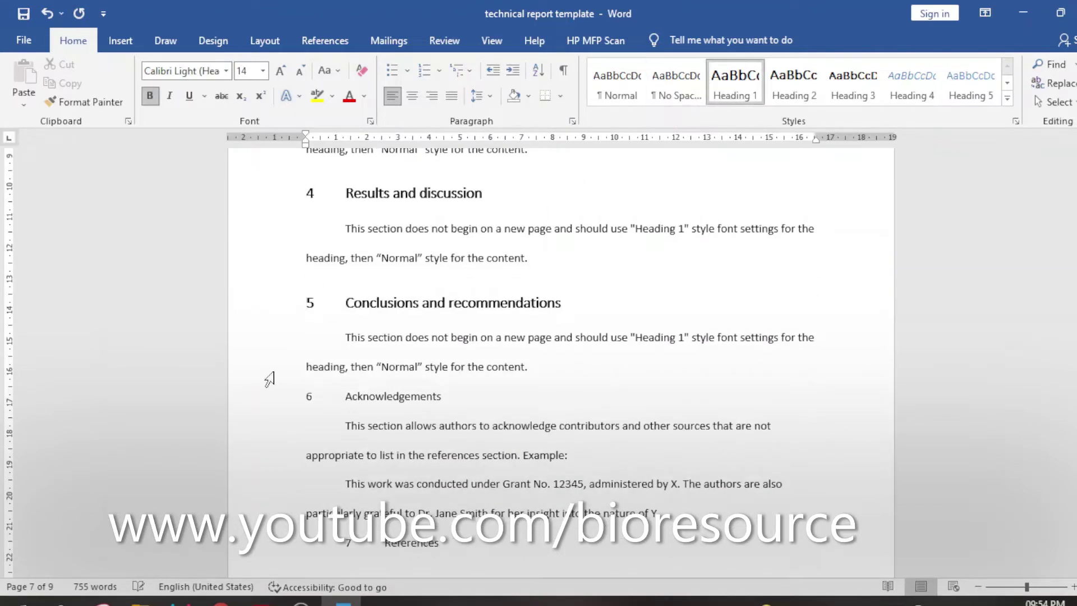
scroll(319, 362, "down", 1)
left_click(308, 357)
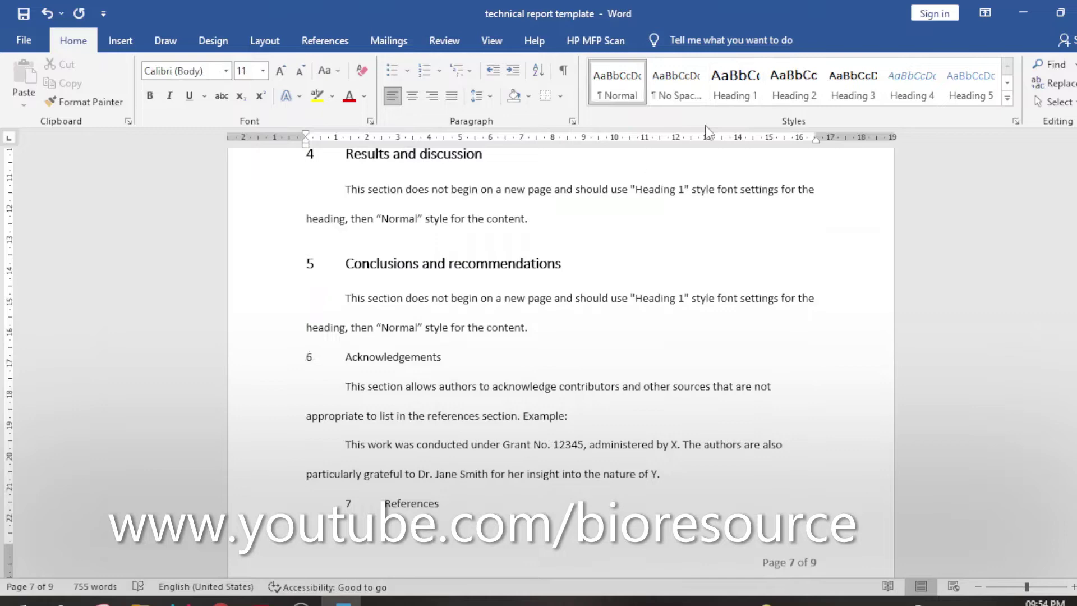
left_click(739, 92)
scroll(341, 357, "down", 3)
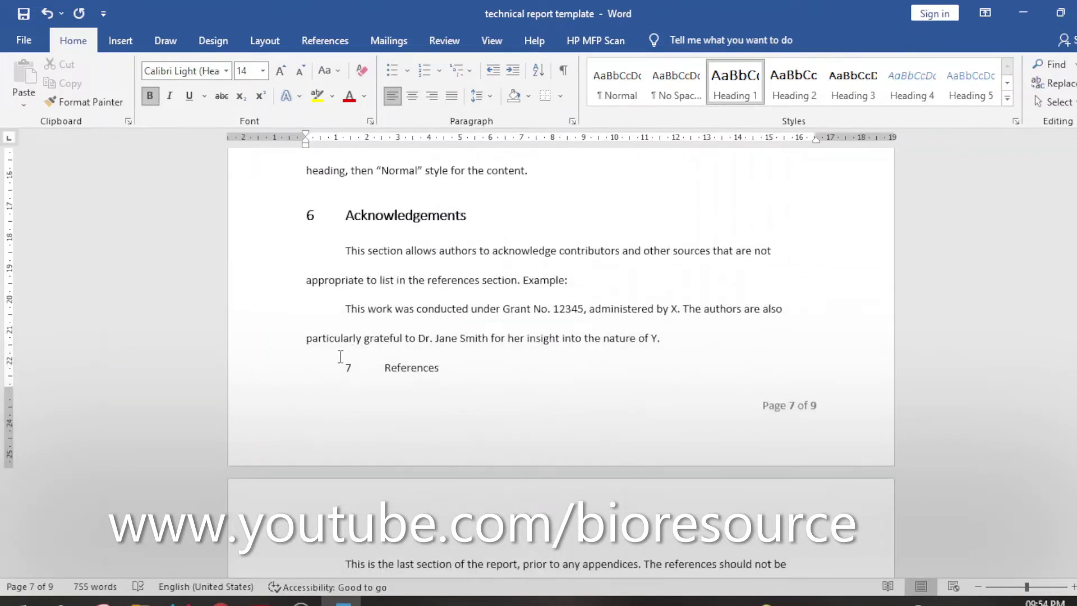
left_click(345, 370)
left_click(734, 89)
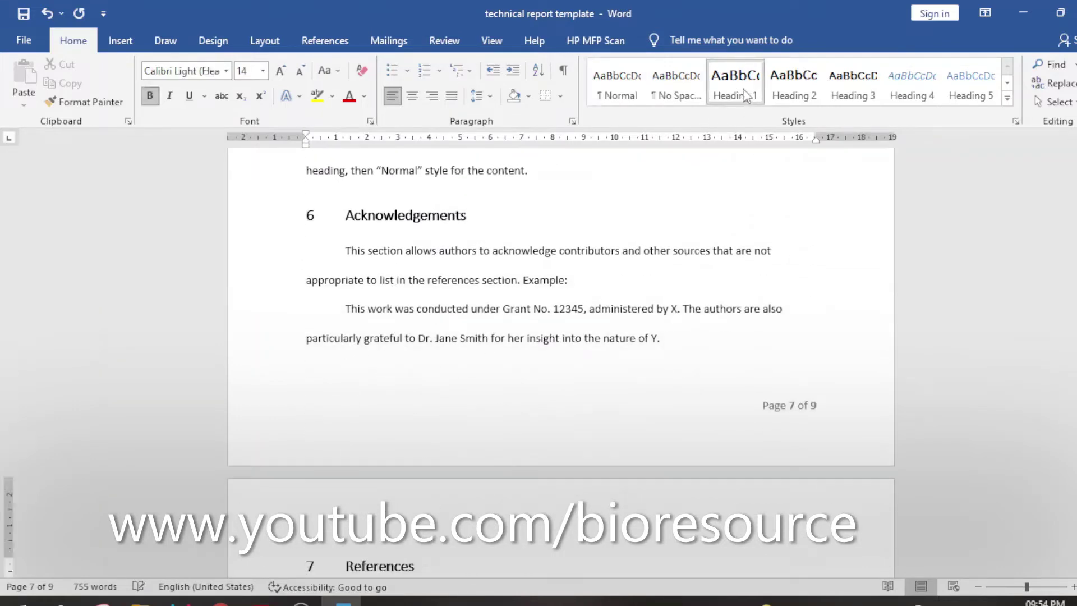
scroll(481, 391, "down", 10)
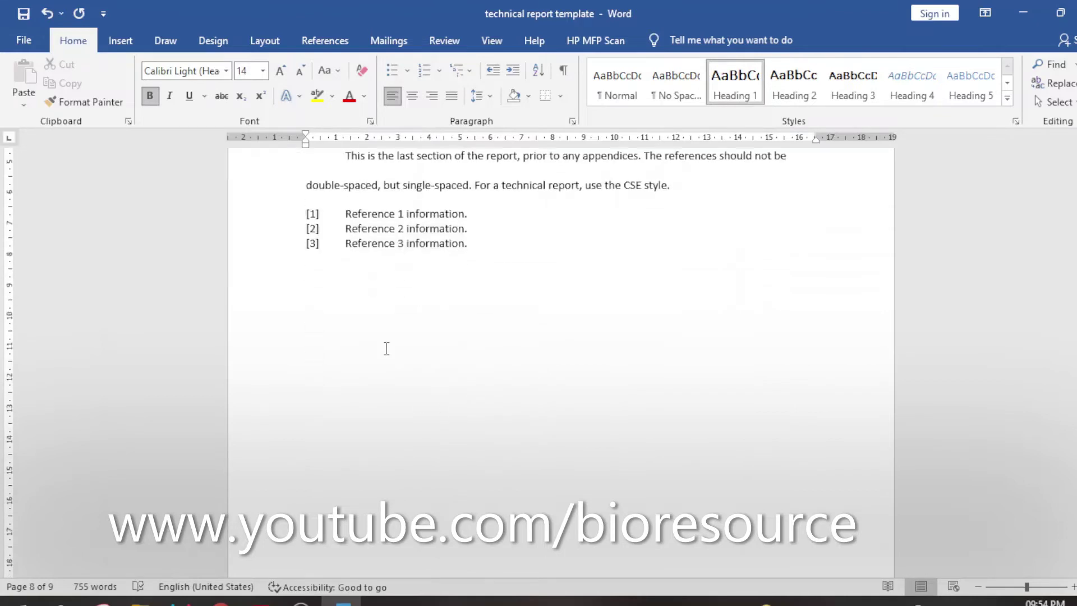
Return to page 3 and place the cursor on the blank line below the TOC instructions.
scroll(395, 350, "up", 15)
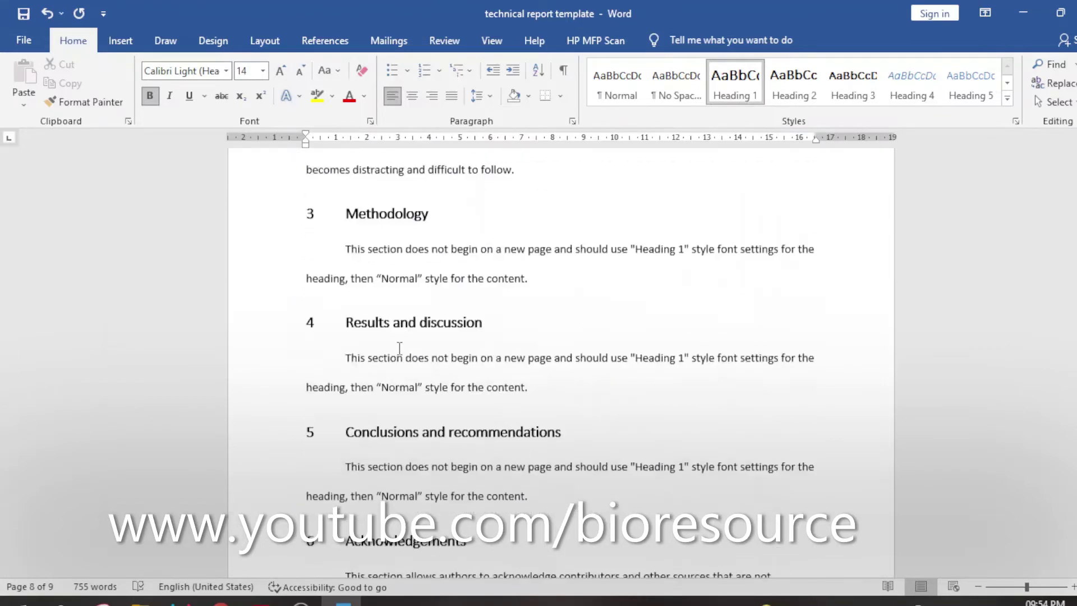
scroll(398, 348, "up", 20)
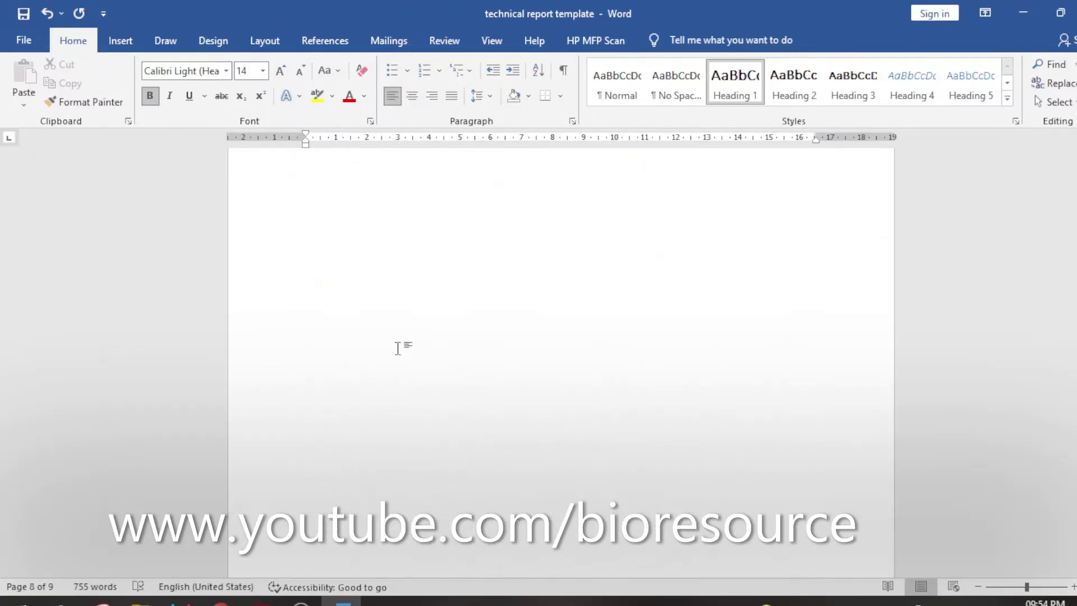
scroll(398, 348, "up", 10)
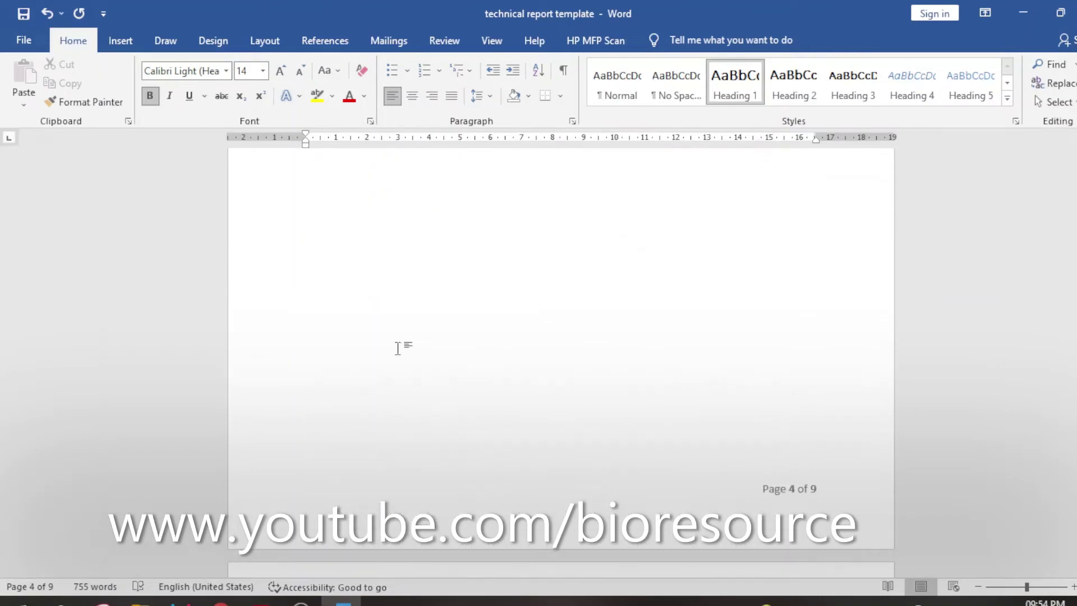
scroll(397, 351, "up", 12)
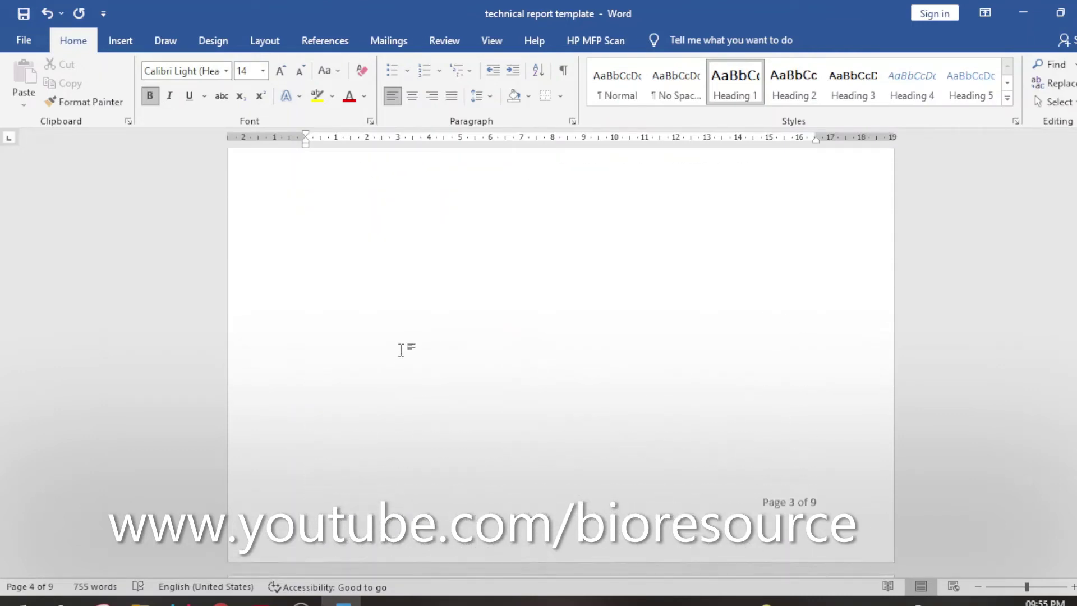
scroll(398, 359, "up", 5)
scroll(396, 373, "down", 3)
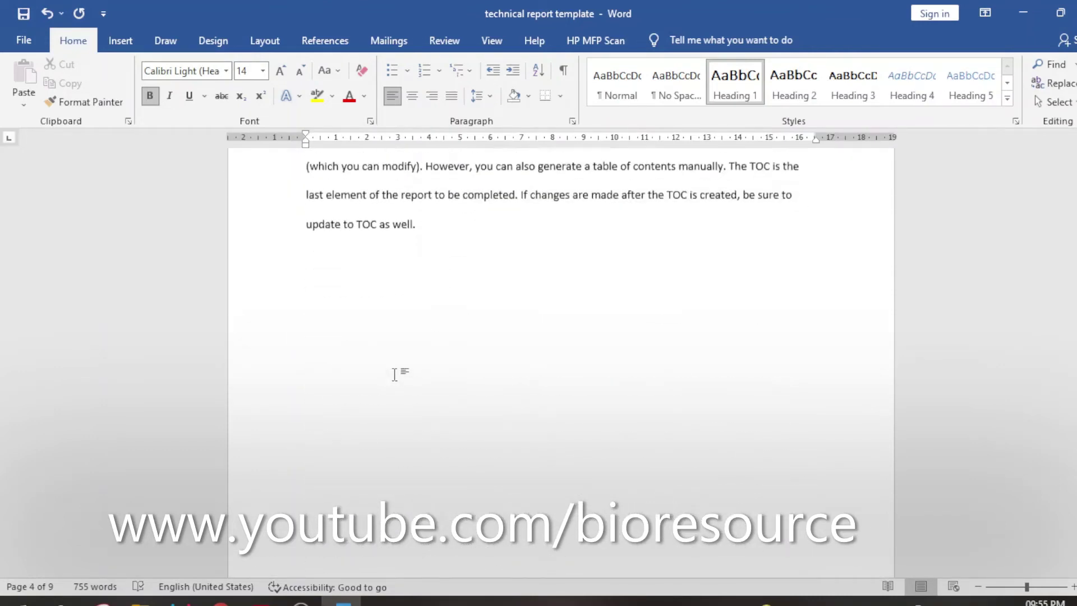
left_click(323, 276)
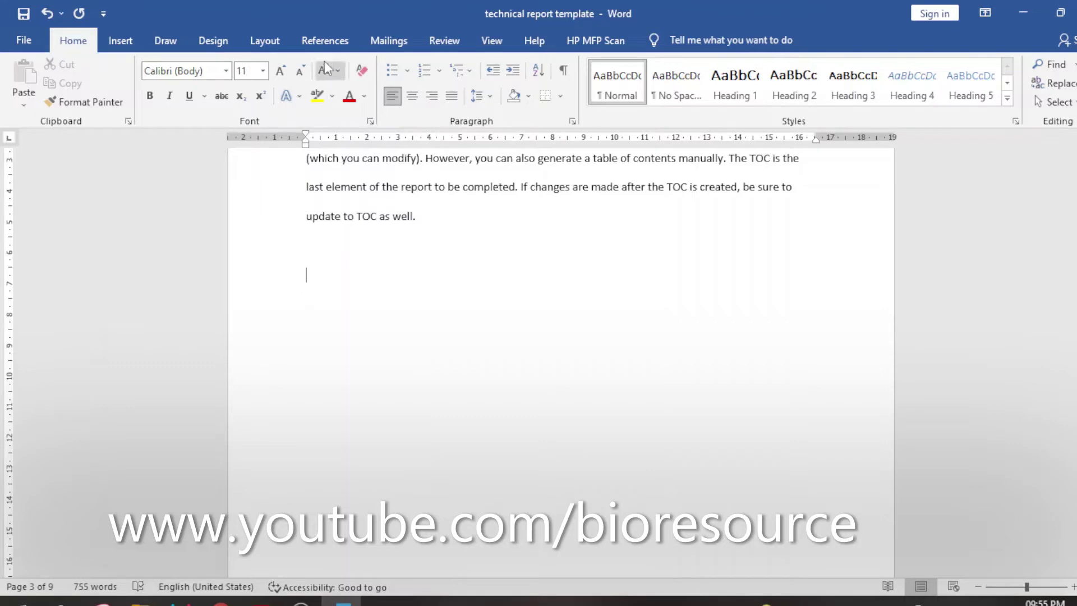
Insert Automatic Table 2 from the References tab's Table of Contents menu.
left_click(323, 43)
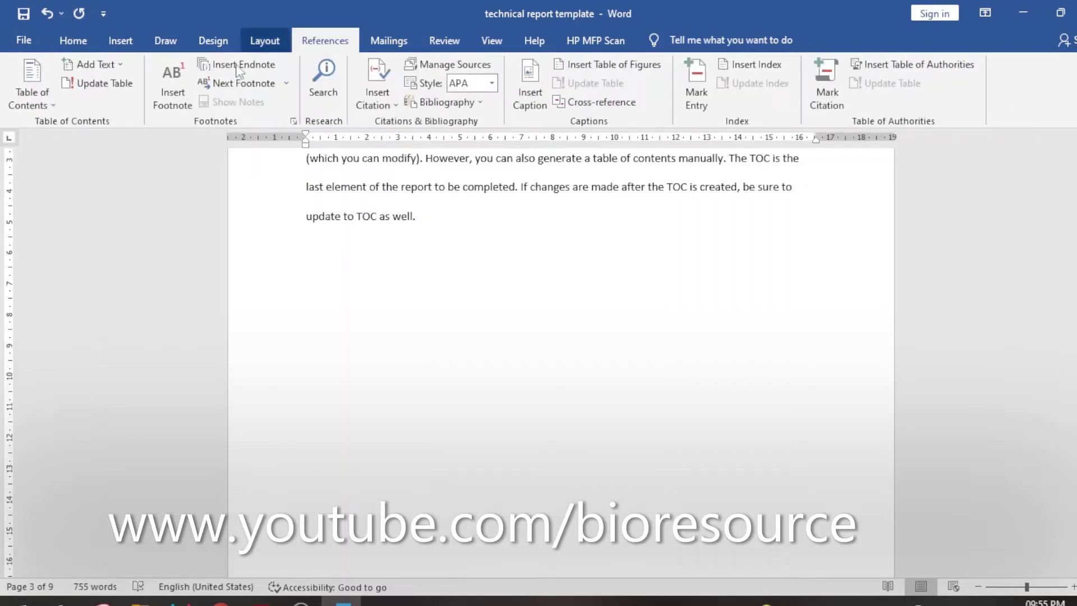
left_click(40, 104)
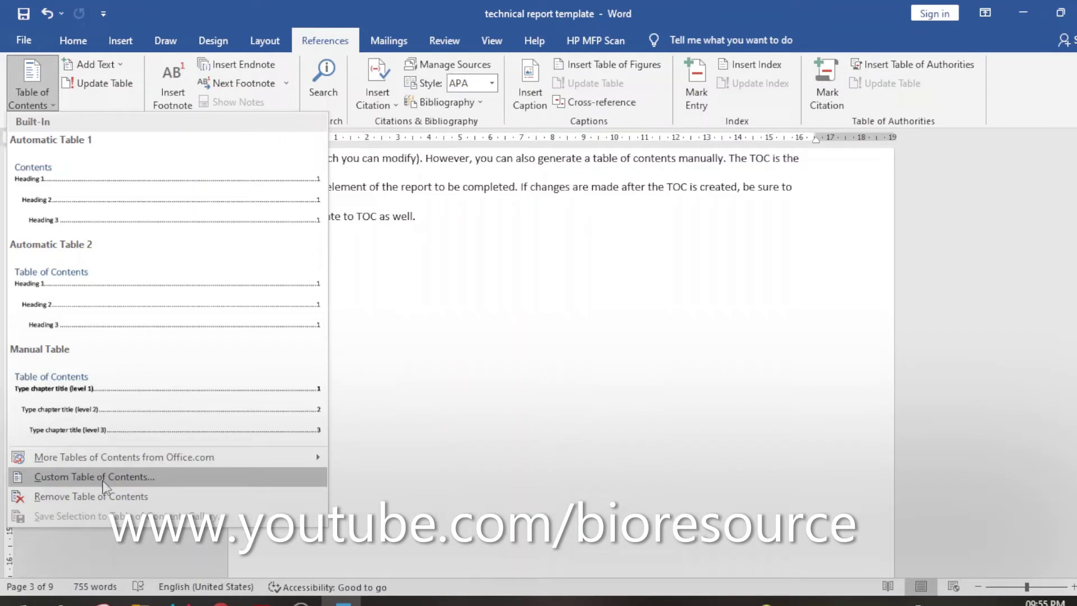
left_click(117, 307)
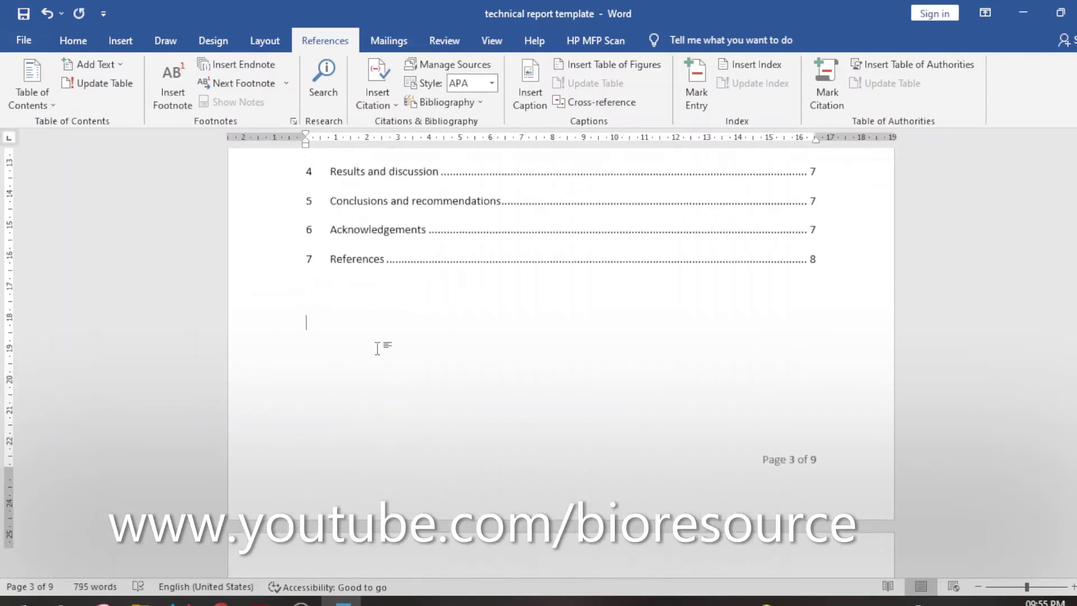
Review the new contents, selecting the Table of Contents title and the Second Subheading entry.
scroll(387, 340, "up", 3)
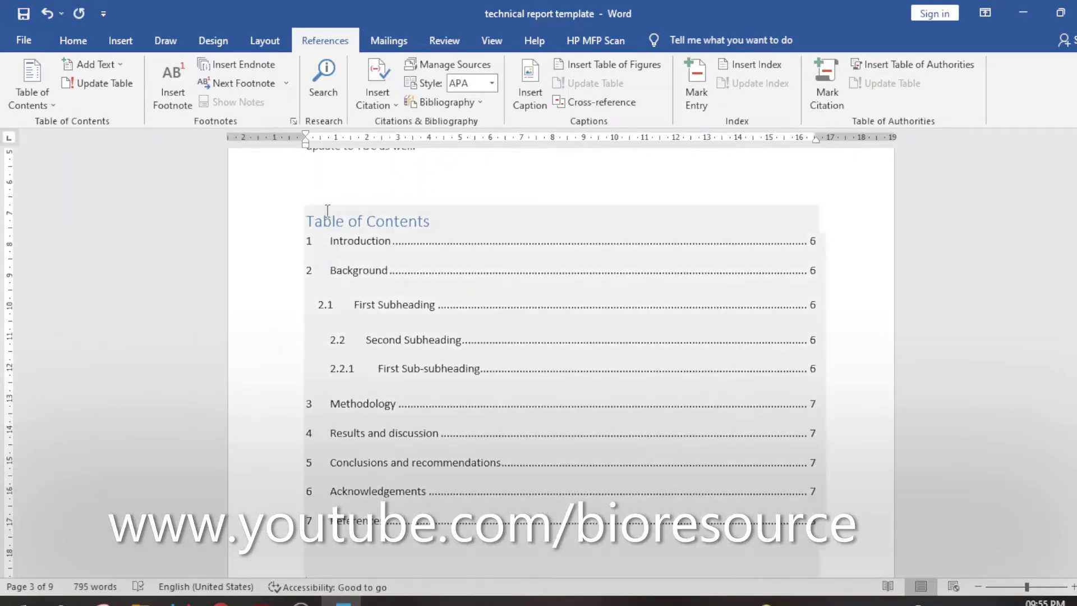
left_click_drag(312, 220, 440, 222)
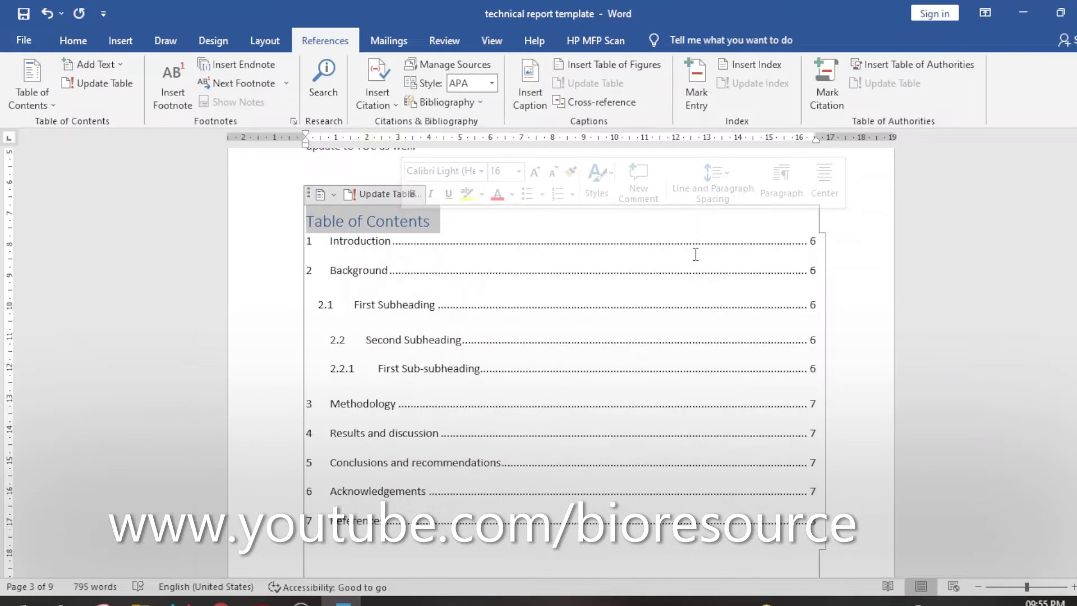
scroll(474, 390, "down", 3)
scroll(474, 388, "up", 4)
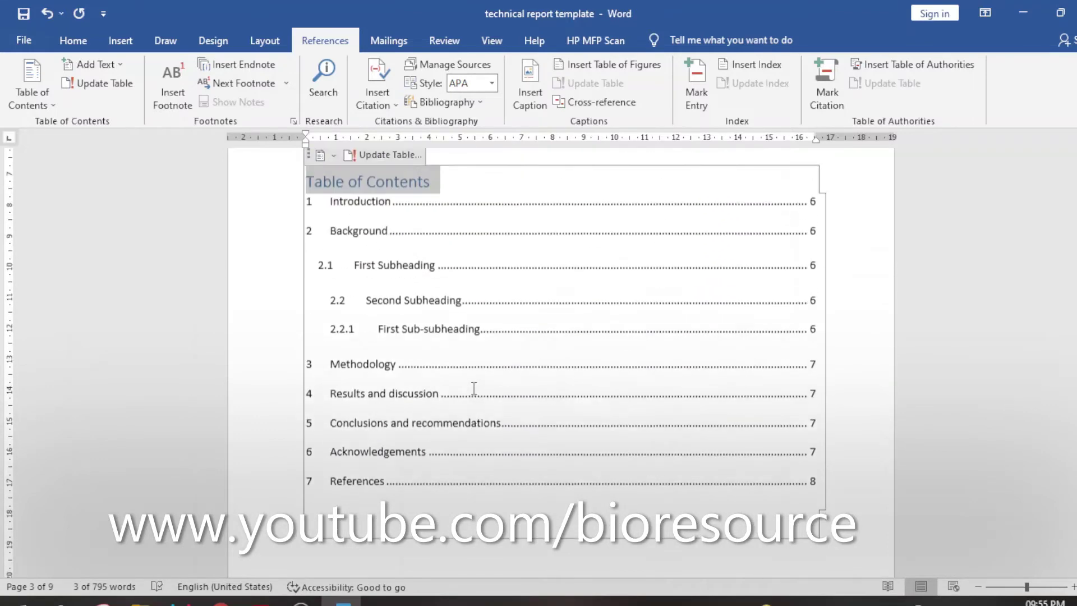
scroll(474, 386, "up", 1)
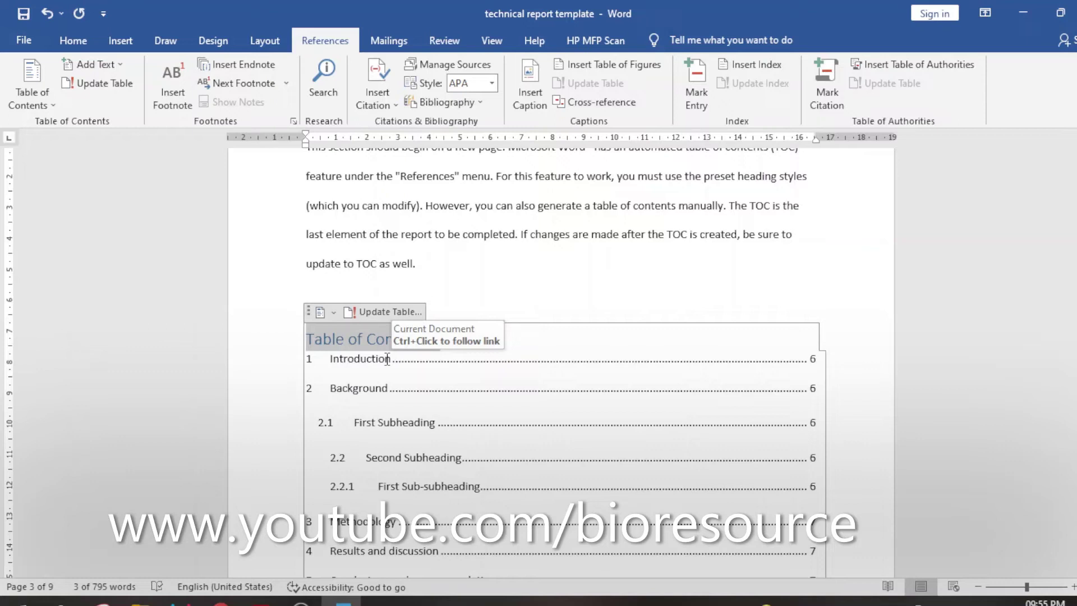
scroll(387, 359, "down", 1)
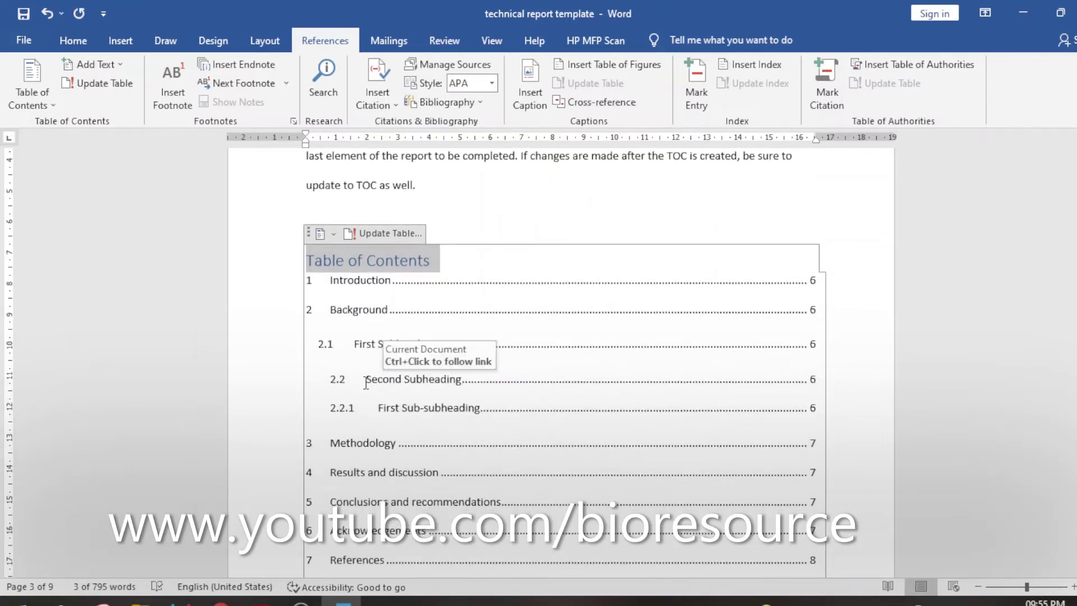
left_click_drag(365, 380, 459, 380)
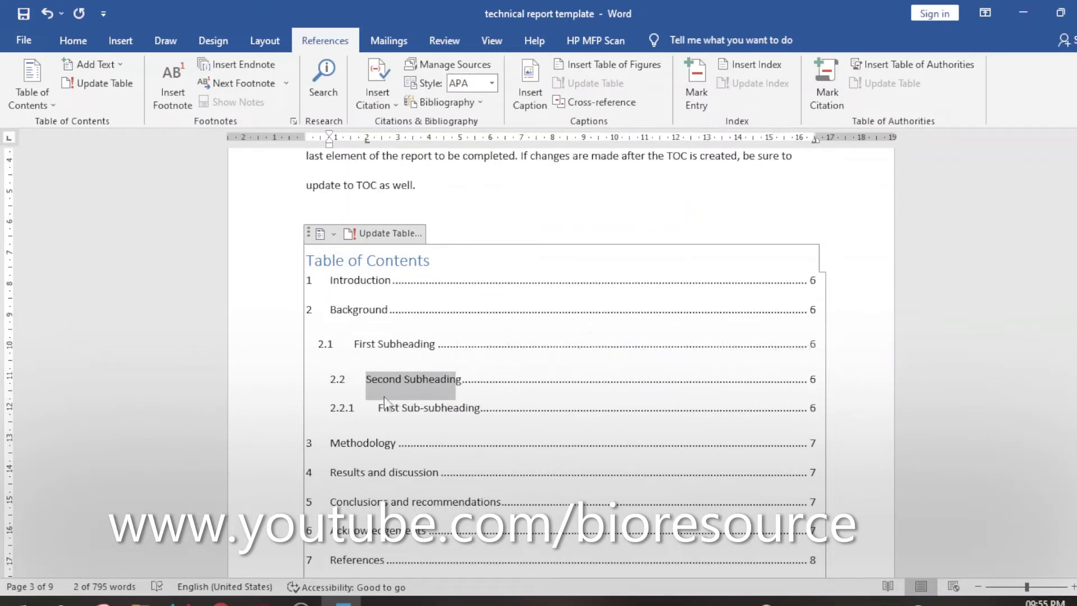
scroll(484, 390, "down", 4)
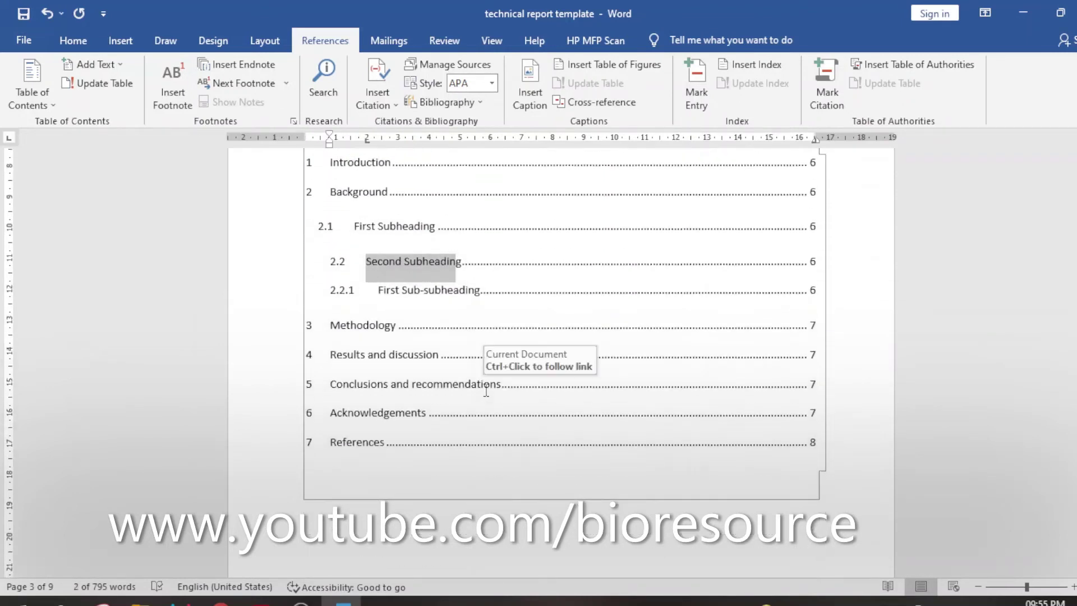
scroll(485, 387, "down", 6)
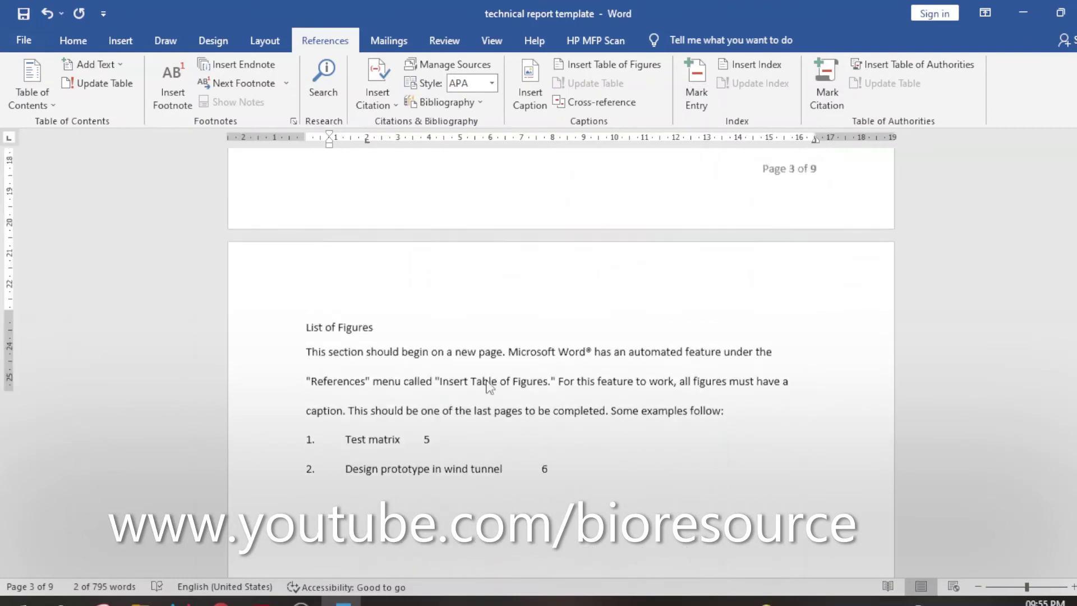
scroll(487, 380, "up", 8)
scroll(487, 374, "up", 4)
Check caret positions around the contents, then open Word Options from the File menu.
left_click(497, 357)
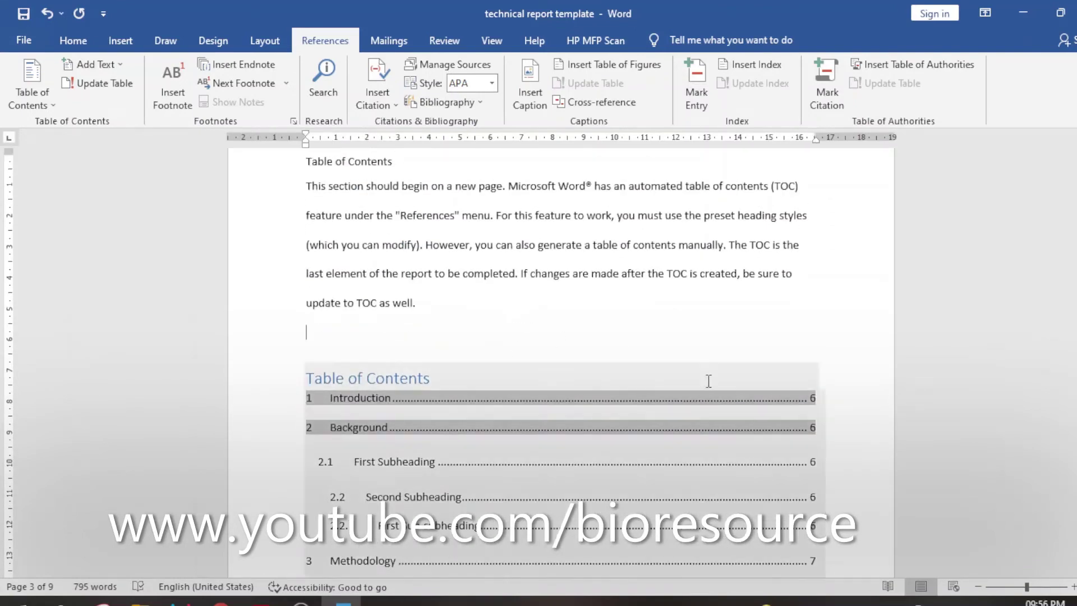
left_click(705, 379)
left_click(849, 409)
scroll(849, 408, "down", 3)
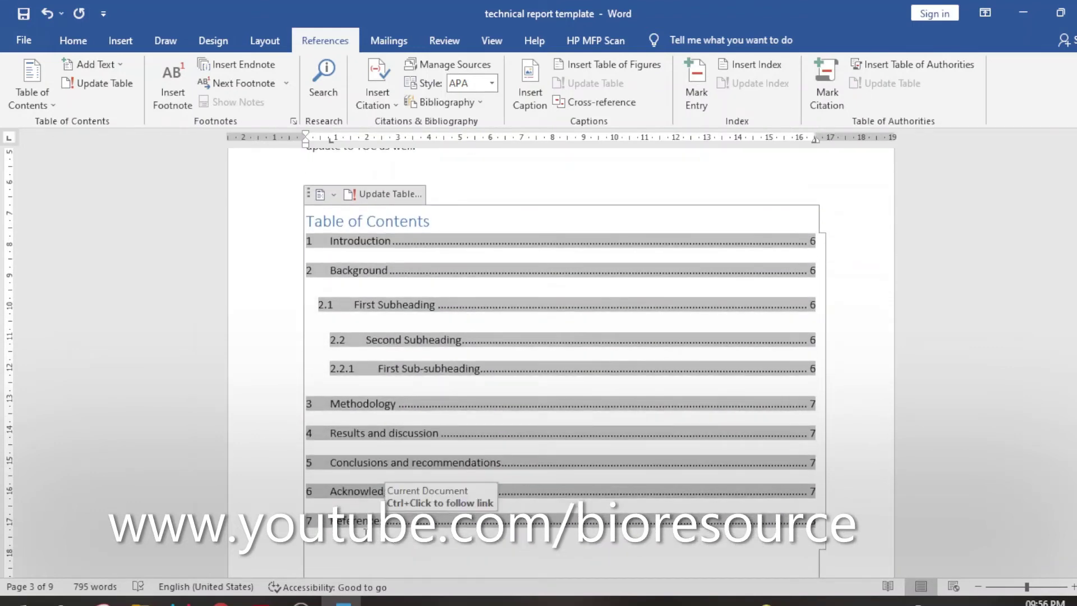
scroll(366, 527, "down", 6)
left_click(387, 413)
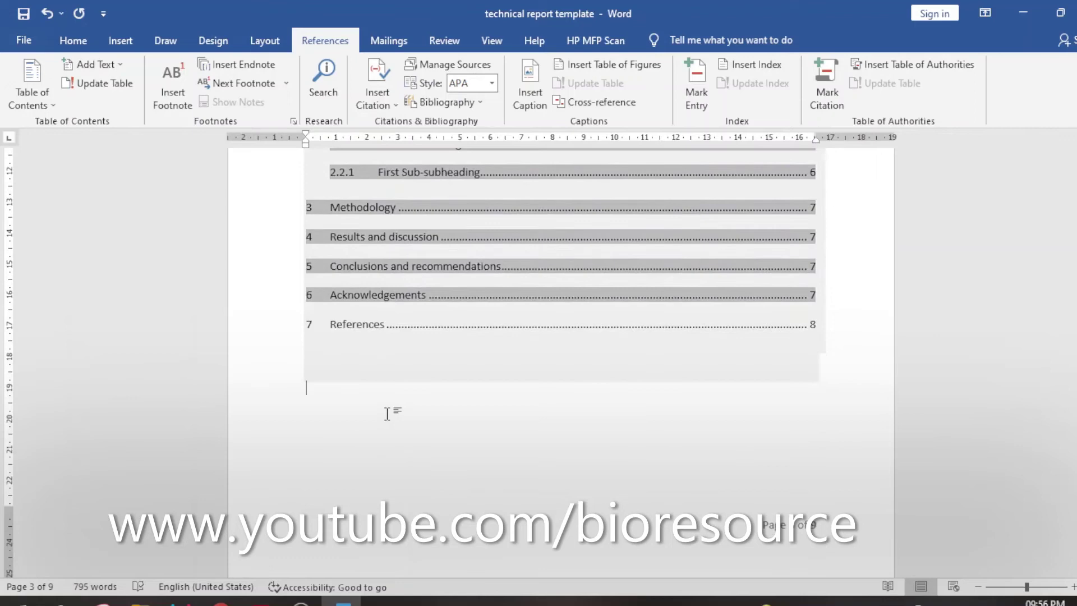
scroll(393, 410, "up", 10)
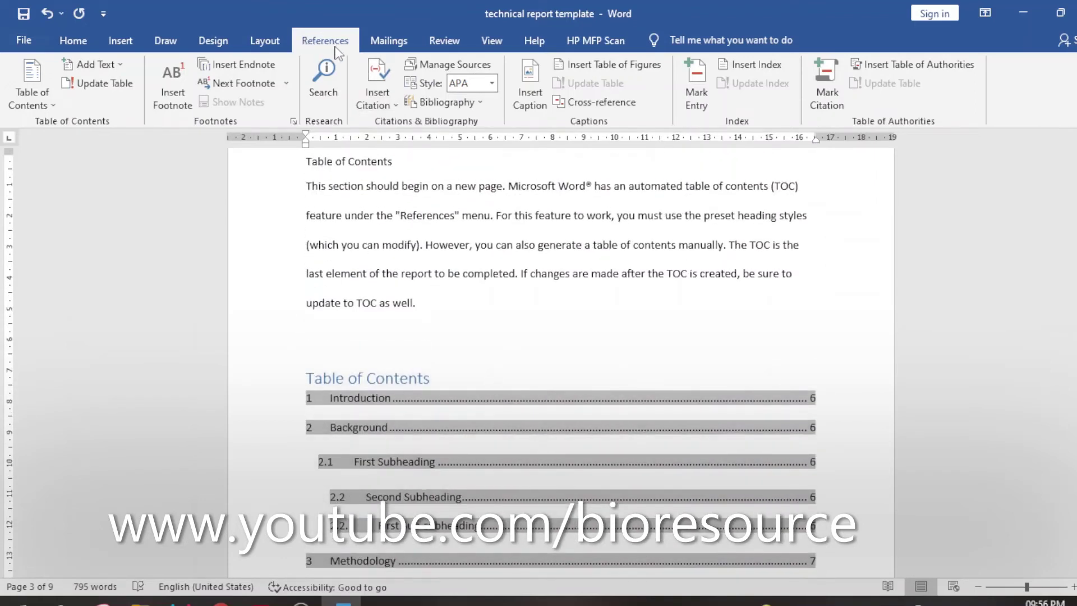
left_click(20, 43)
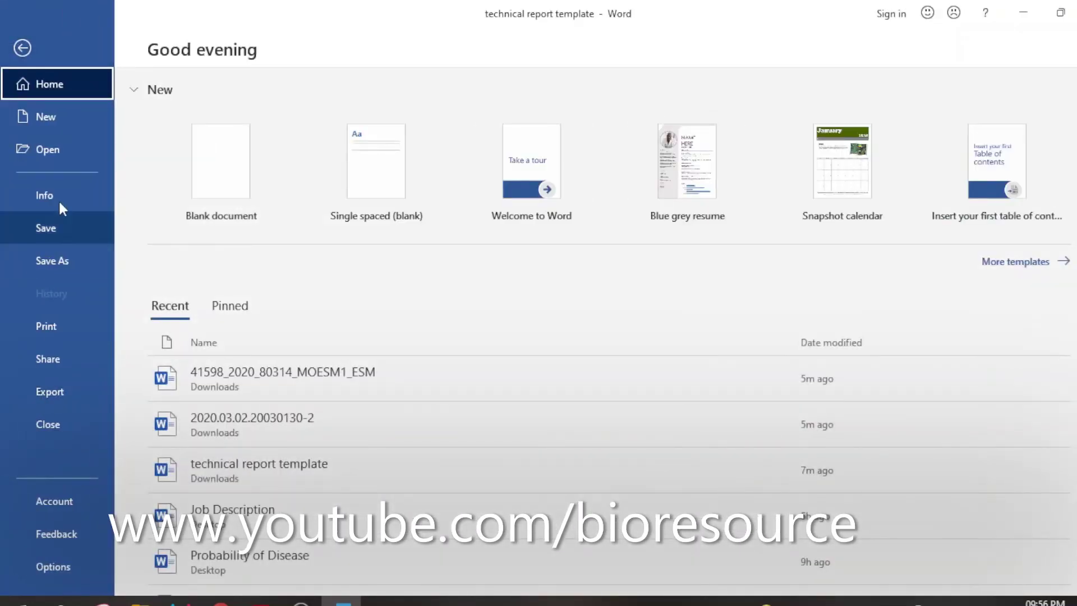
key("Escape")
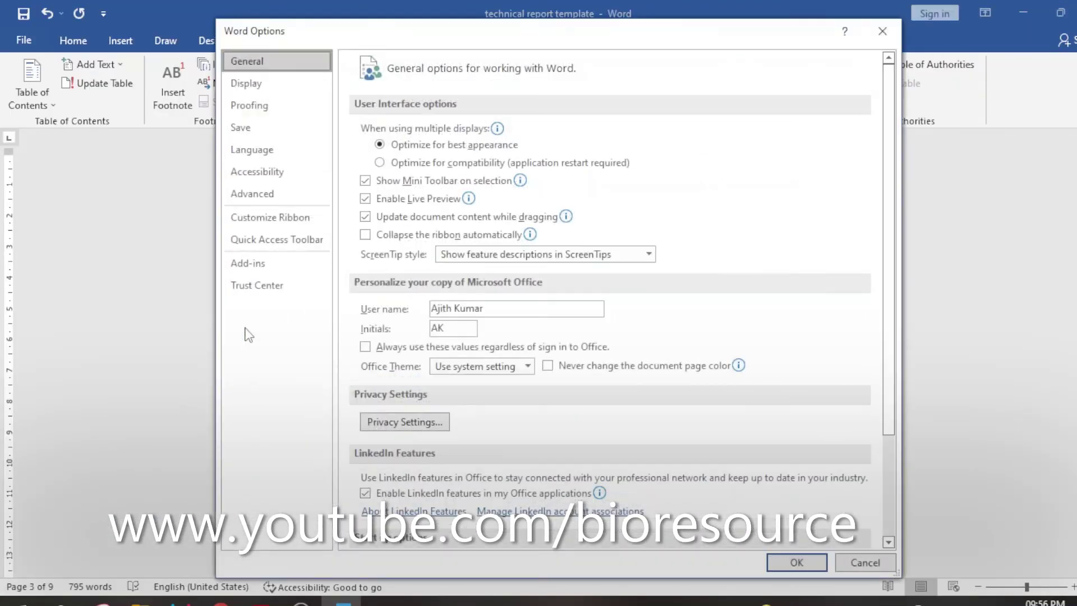
List the References Tab commands on the Quick Access Toolbar page, then close Word Options with OK.
left_click(261, 225)
left_click(258, 245)
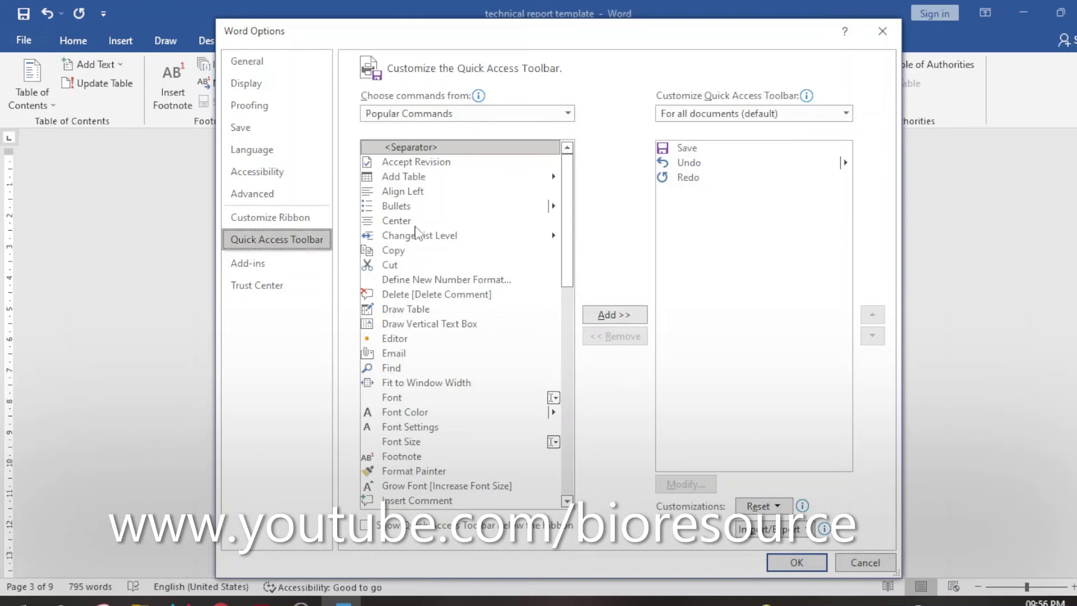
left_click(568, 114)
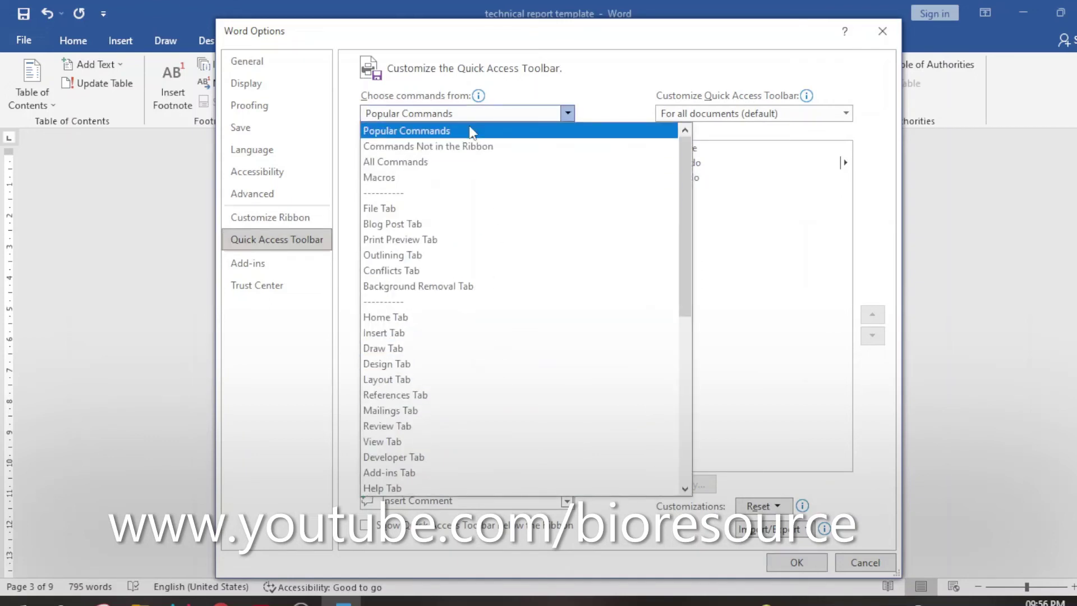
left_click(405, 396)
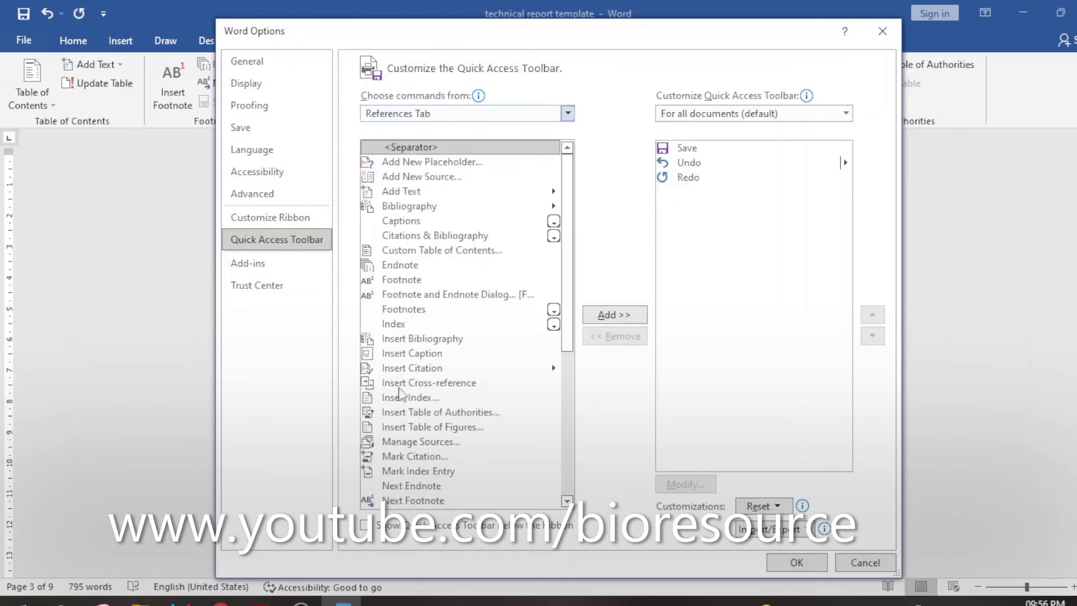
scroll(403, 398, "down", 6)
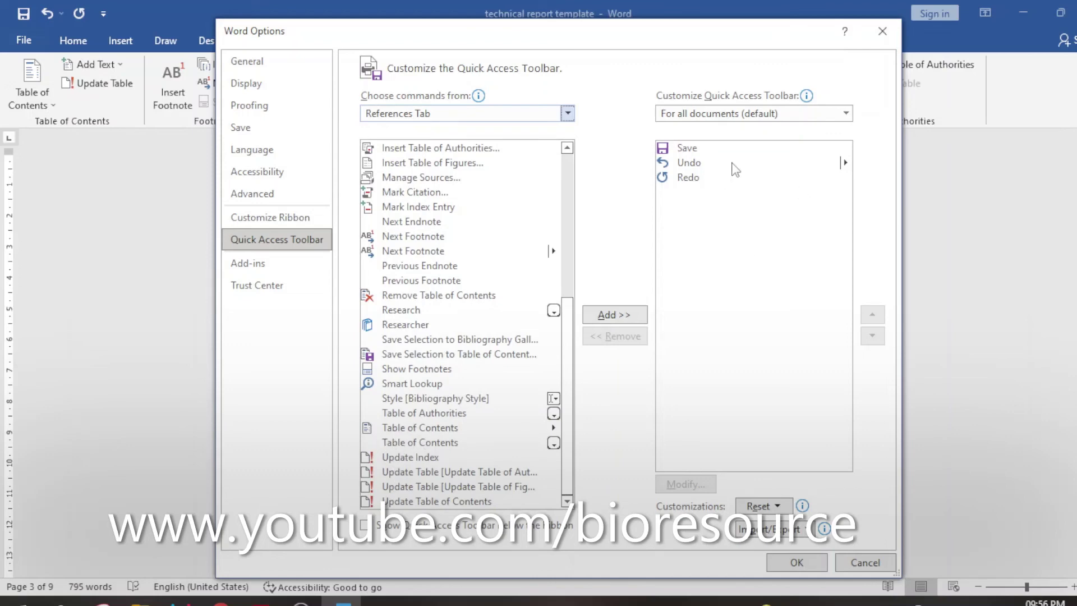
left_click(796, 562)
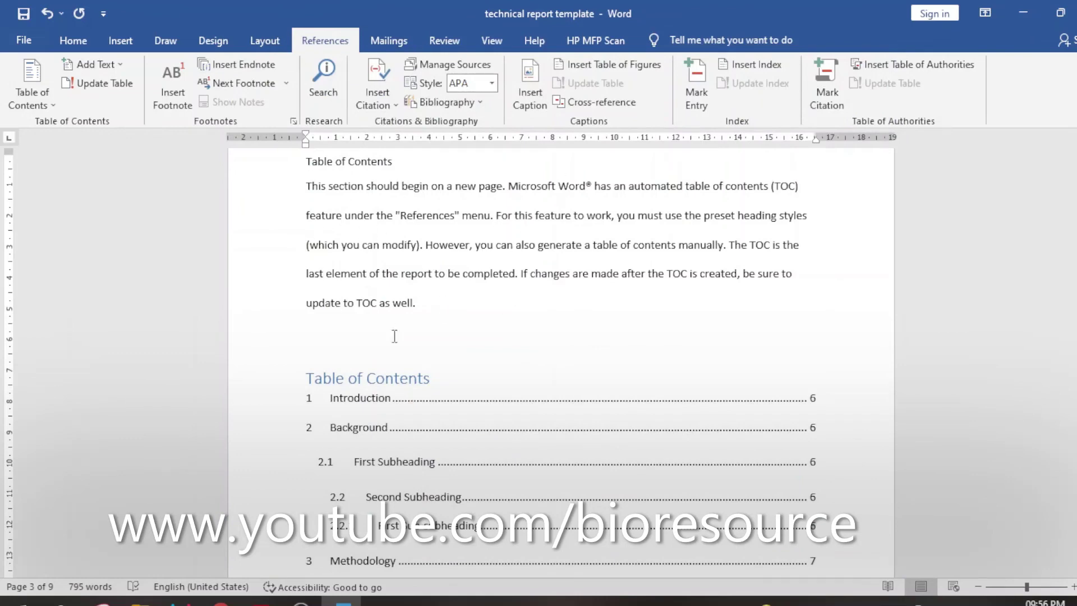
scroll(548, 356, "down", 5)
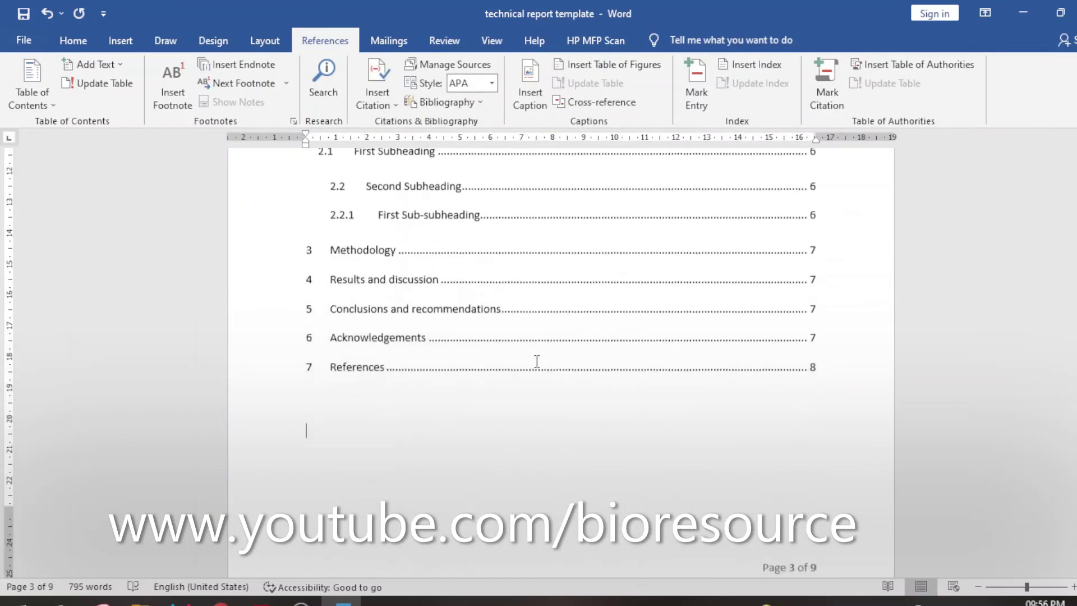
scroll(536, 360, "down", 5)
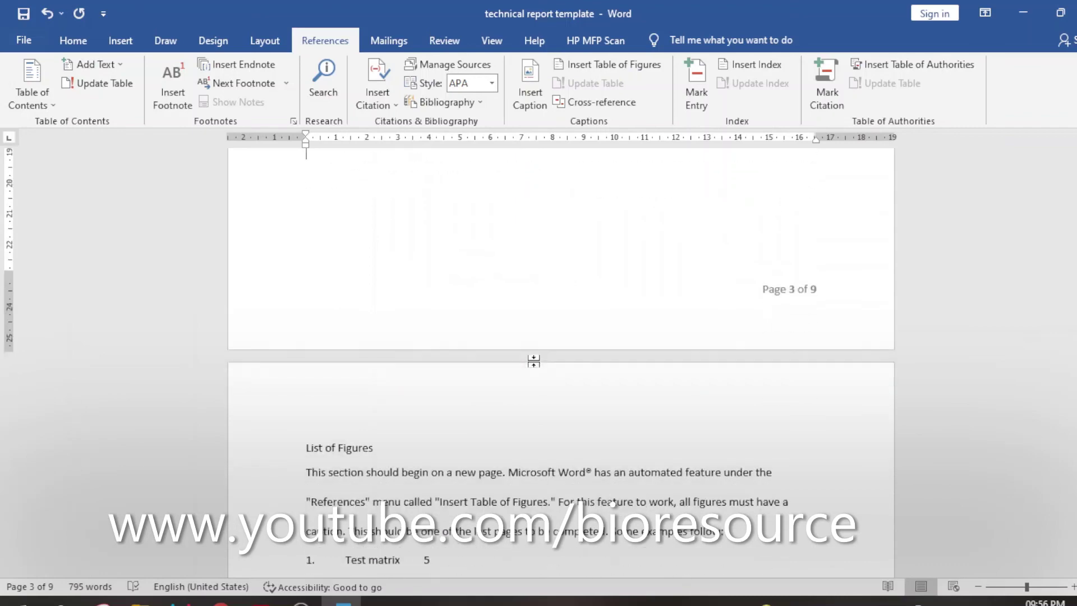
scroll(533, 360, "up", 9)
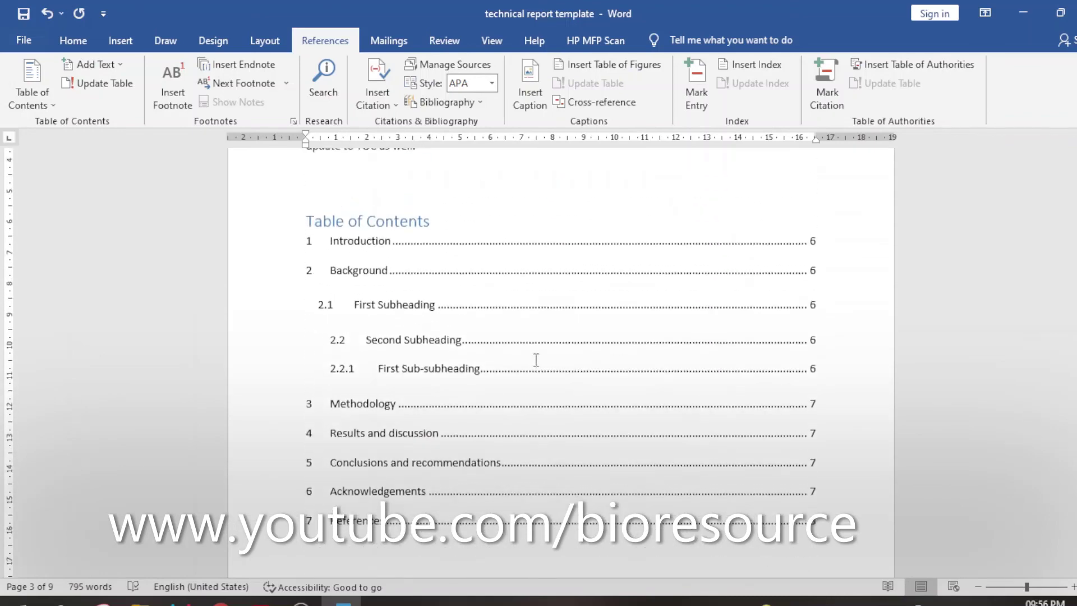
scroll(535, 359, "up", 1)
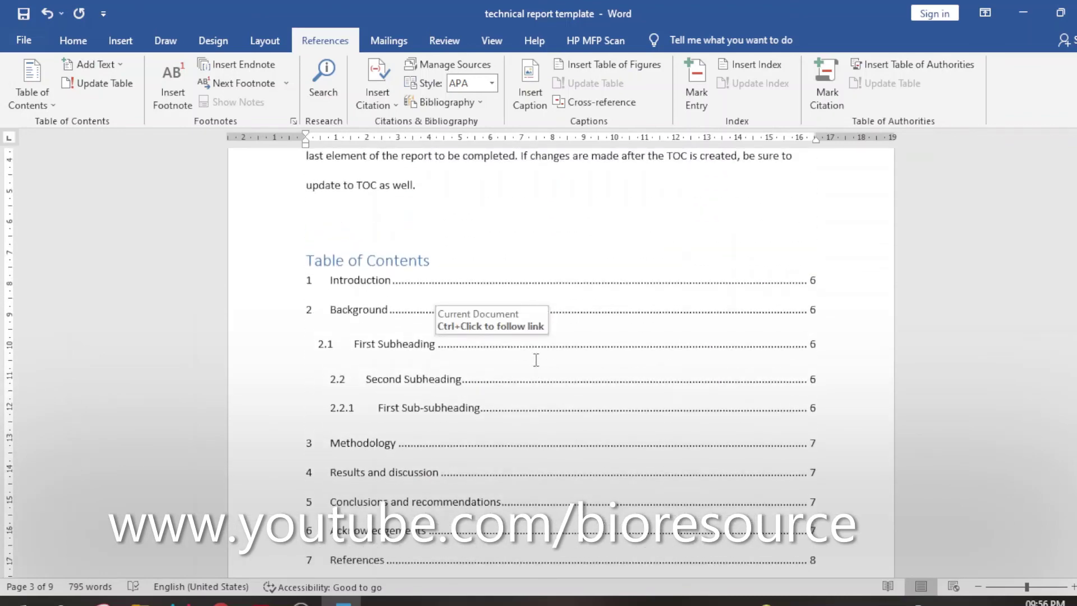